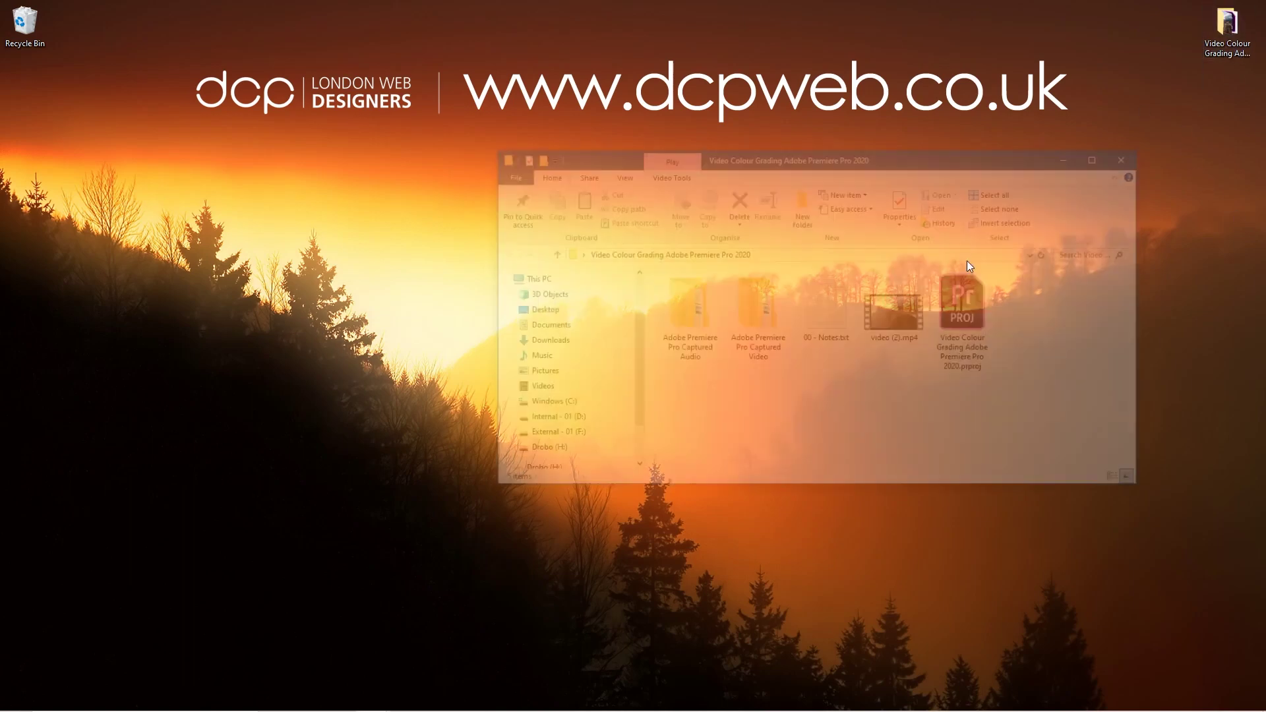
# Select video (2).mp4 inside the Video Colour Grading Adobe Premiere Pro 2020 folder
pyautogui.click(897, 309)
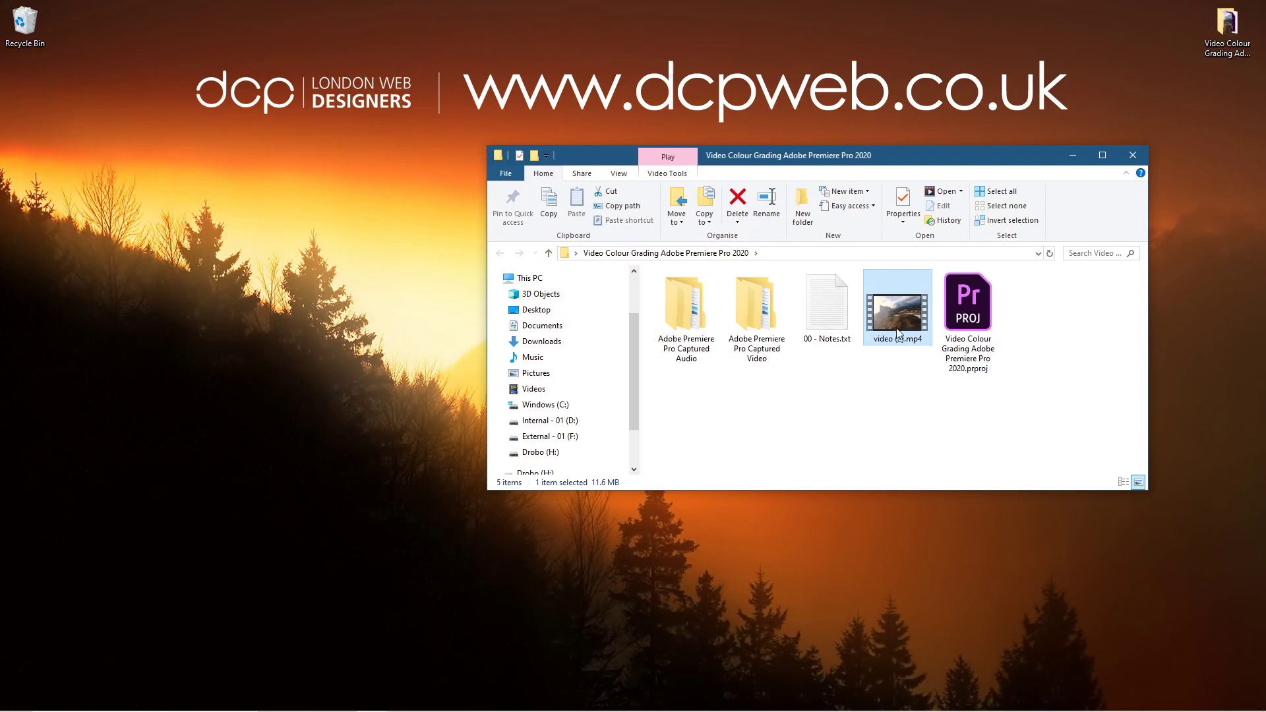
# Import video (2).mp4 from the Explorer folder into the Premiere Pro Project panel
pyautogui.moveTo(877, 161); pyautogui.dragTo(1265, 196)
pyautogui.press('super')
pyautogui.click(760, 699)
pyautogui.moveTo(1256, 190); pyautogui.dragTo(554, 119)
pyautogui.moveTo(951, 270); pyautogui.dragTo(401, 526)
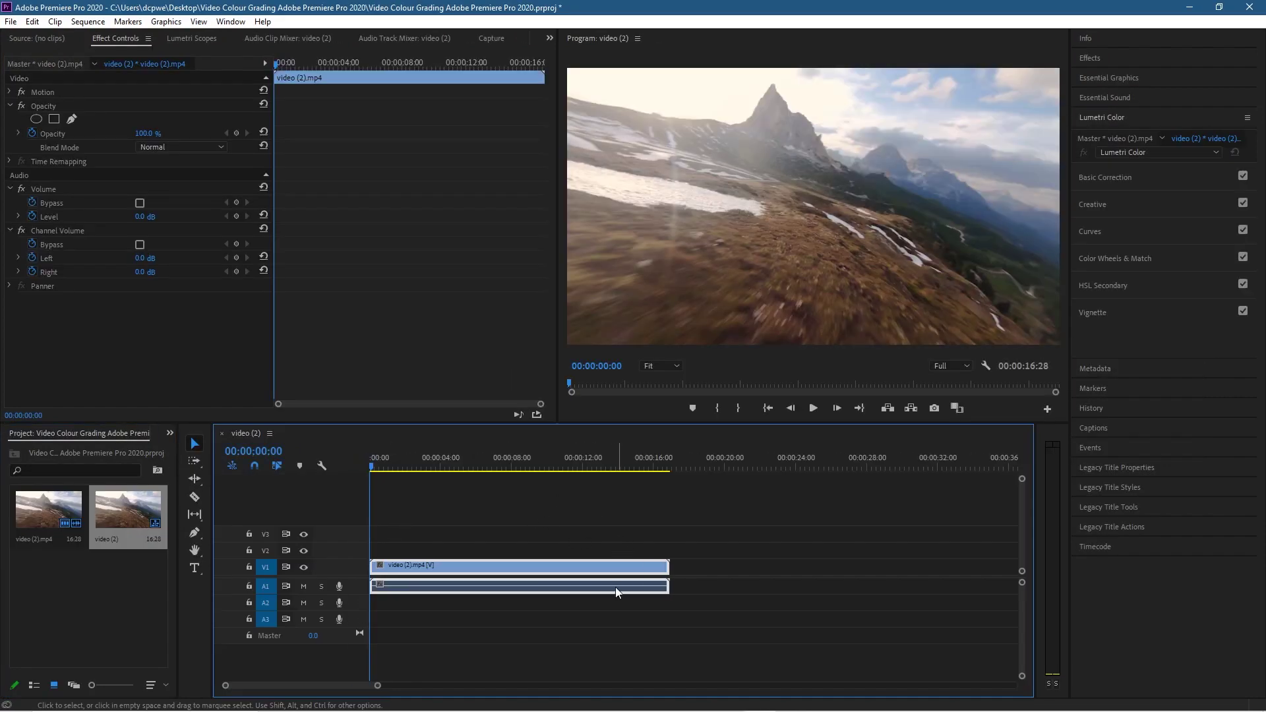
# Zoom the timeline in on the clip and scrub to about twelve seconds
pyautogui.press('=')
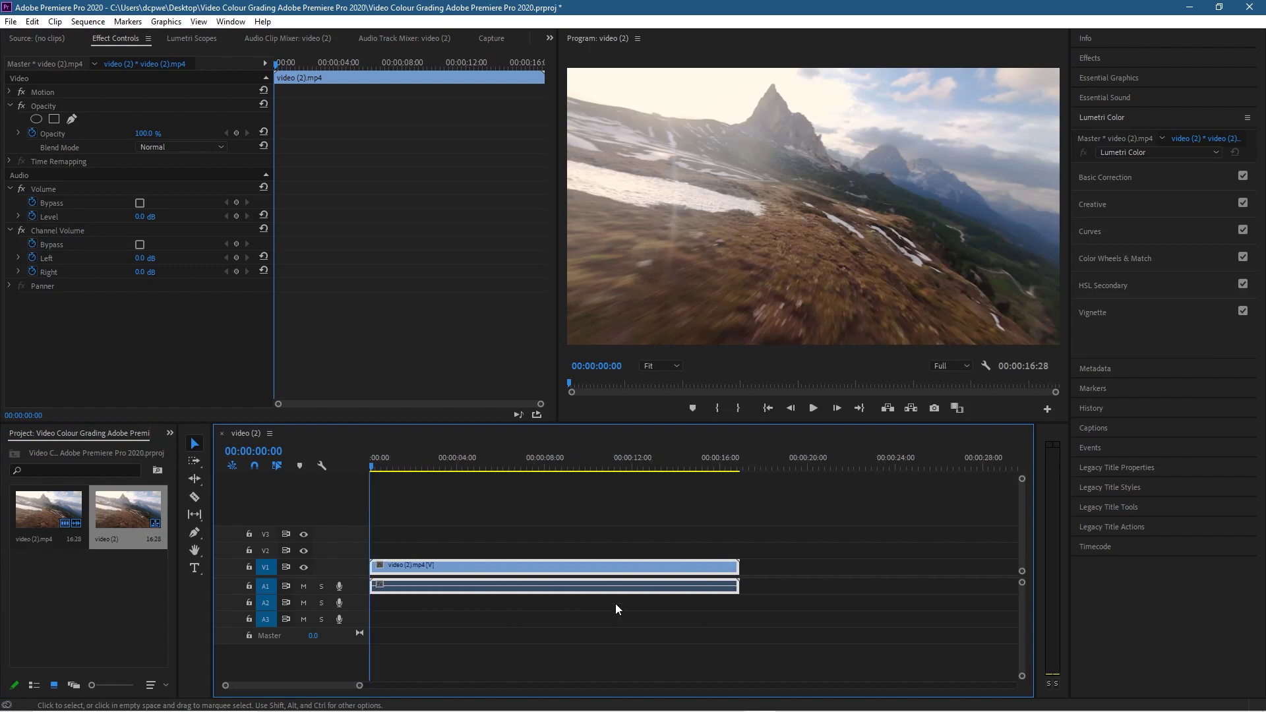
pyautogui.press('=')
pyautogui.moveTo(416, 463); pyautogui.dragTo(591, 465)
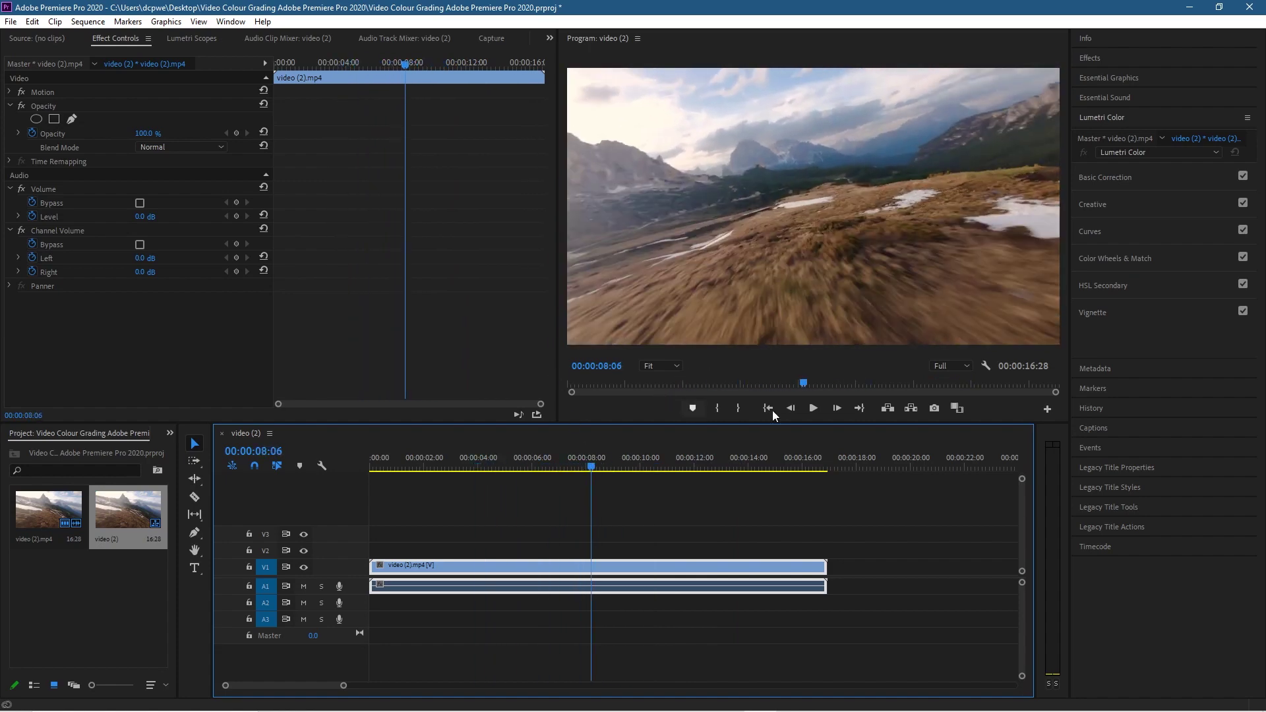
pyautogui.moveTo(588, 468)
pyautogui.mouseDown()
pyautogui.moveTo(364, 466)
pyautogui.moveTo(711, 475)
pyautogui.moveTo(533, 482)
pyautogui.moveTo(601, 478)
pyautogui.mouseUp()
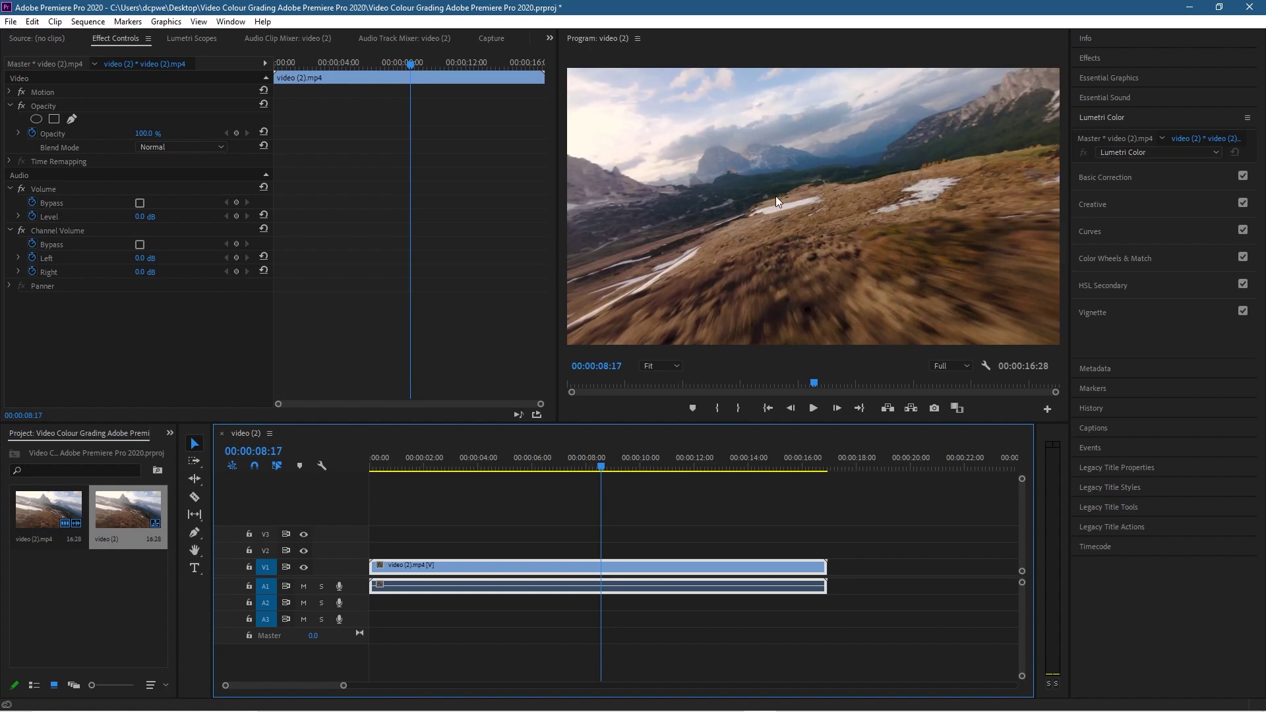
# Expand Lumetri Color's Basic Correction and set Temperature to -40.3
pyautogui.click(1102, 119)
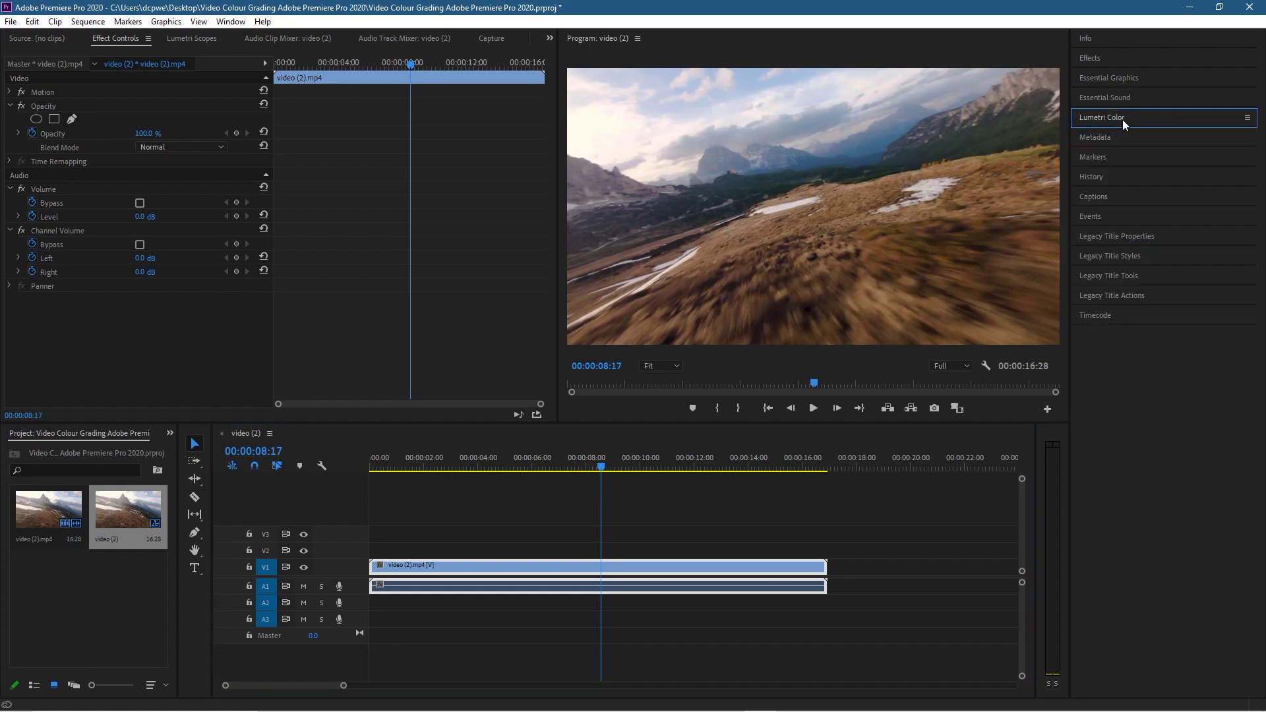
pyautogui.click(1106, 118)
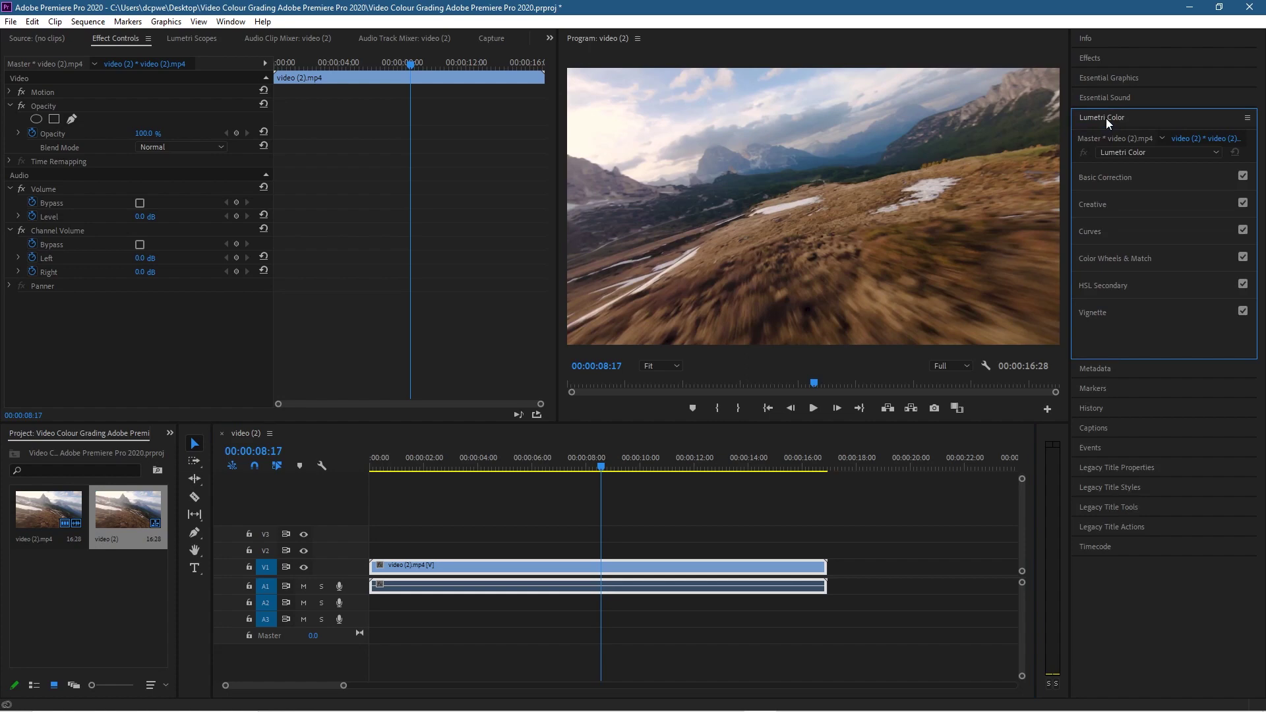
pyautogui.click(1119, 177)
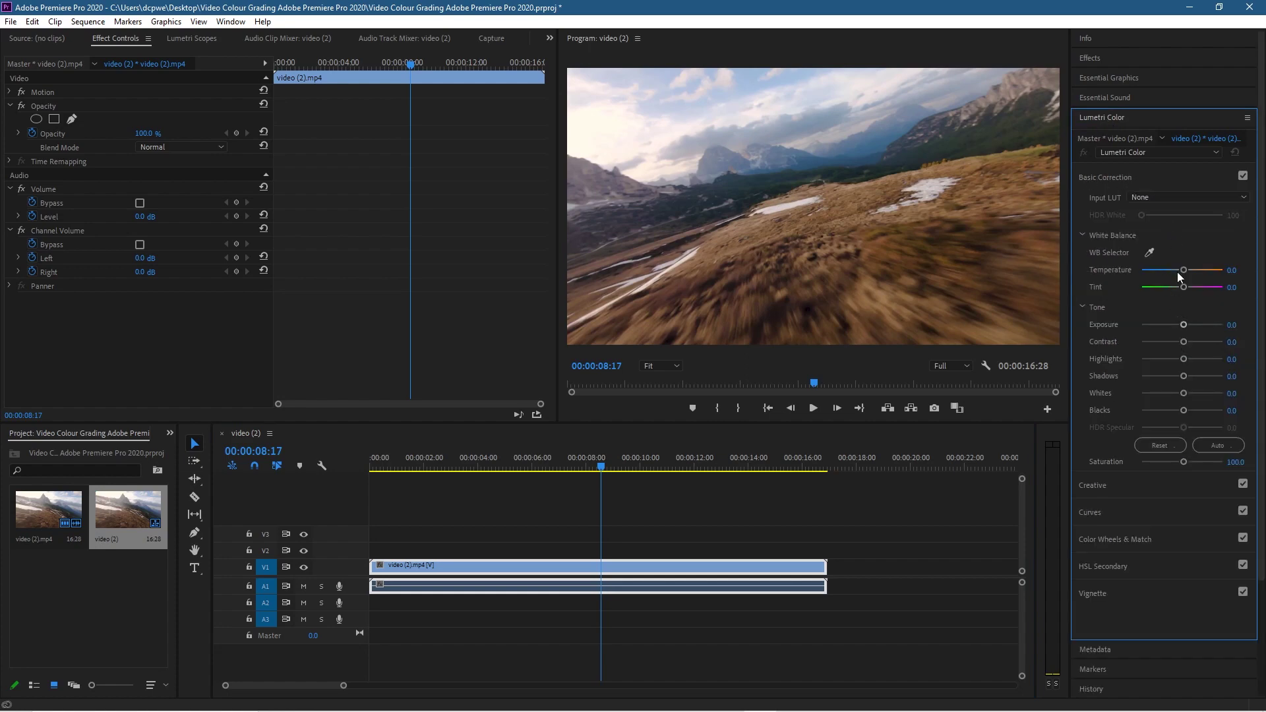
pyautogui.moveTo(1184, 271)
pyautogui.mouseDown()
pyautogui.moveTo(1212, 272)
pyautogui.moveTo(1134, 272)
pyautogui.moveTo(1180, 268)
pyautogui.moveTo(1164, 268)
pyautogui.mouseUp()
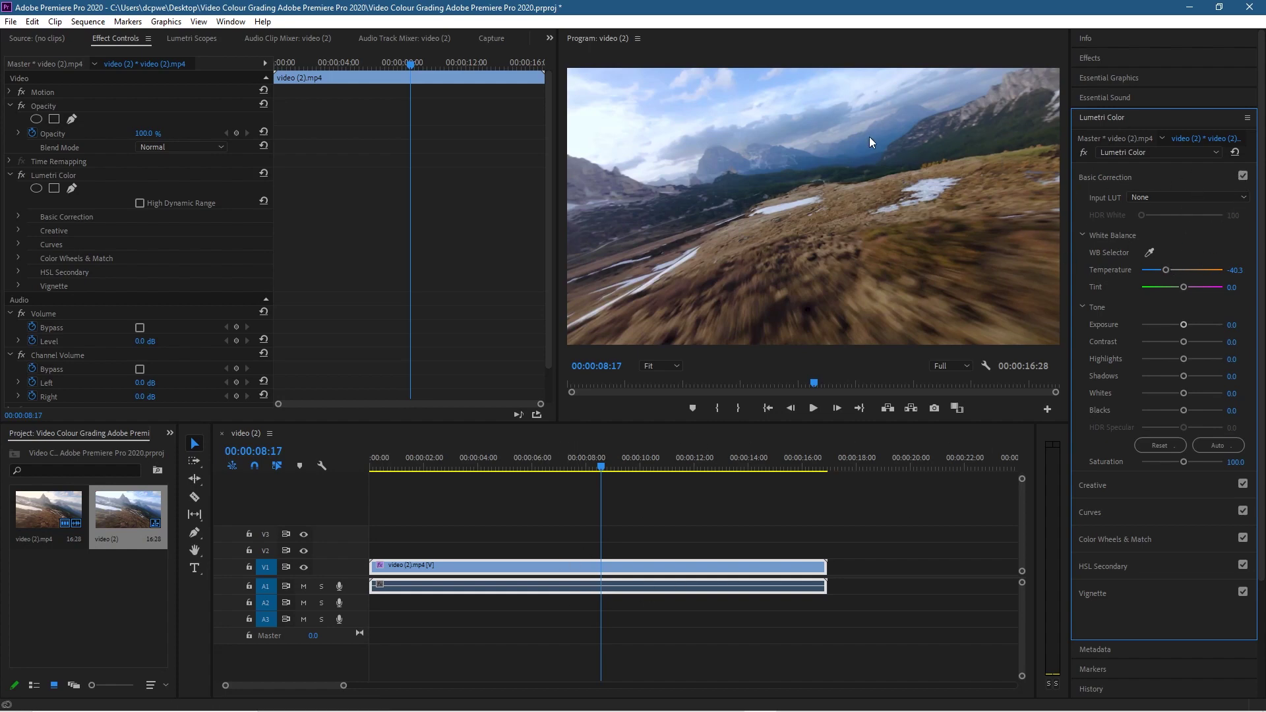
# Toggle Basic Correction off and on to compare, leaving it enabled
pyautogui.click(1243, 176)
pyautogui.click(1243, 176)
pyautogui.click(1243, 176)
pyautogui.click(1243, 176)
pyautogui.click(1243, 176)
pyautogui.click(1243, 175)
# Raise Exposure to 1.0 and compare the result with Basic Correction toggled
pyautogui.moveTo(1186, 325); pyautogui.dragTo(1191, 328)
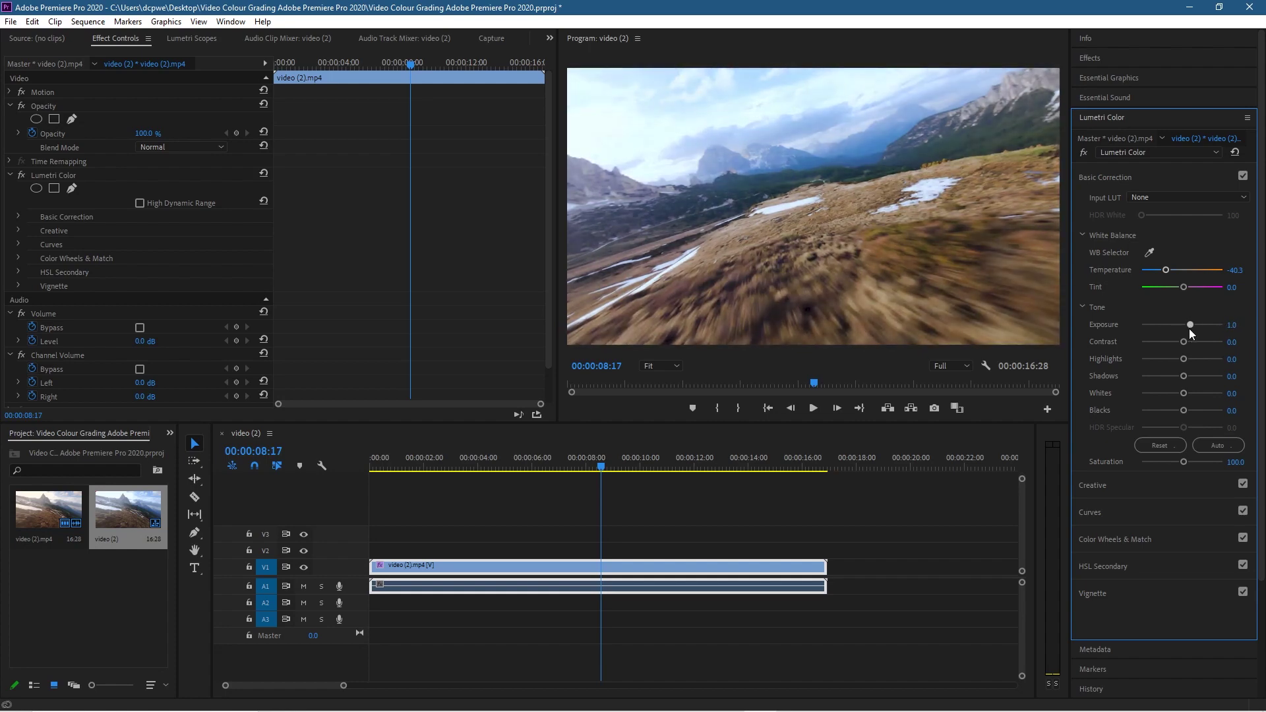
pyautogui.click(1243, 176)
pyautogui.click(1243, 176)
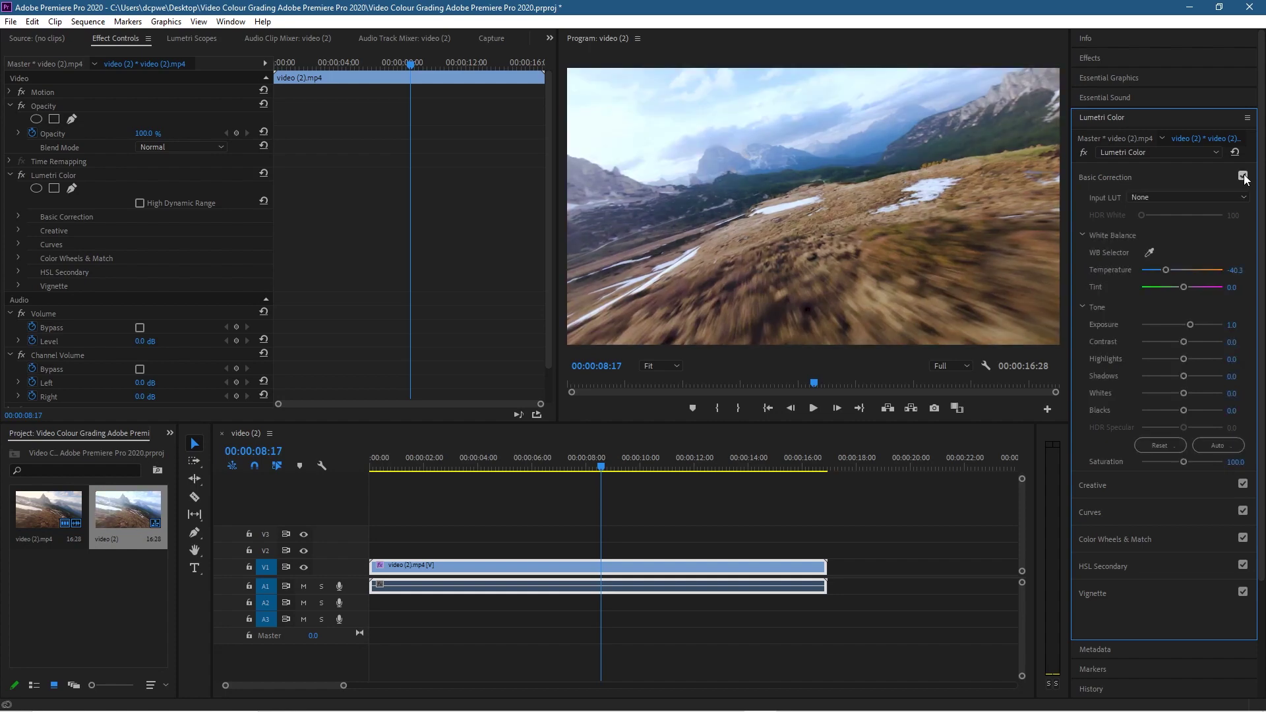
pyautogui.click(1243, 176)
pyautogui.click(1243, 176)
# Raise Contrast to 41.9 and compare graded and ungraded views
pyautogui.moveTo(1183, 345)
pyautogui.mouseDown()
pyautogui.moveTo(1220, 350)
pyautogui.moveTo(1175, 346)
pyautogui.moveTo(1202, 350)
pyautogui.mouseUp()
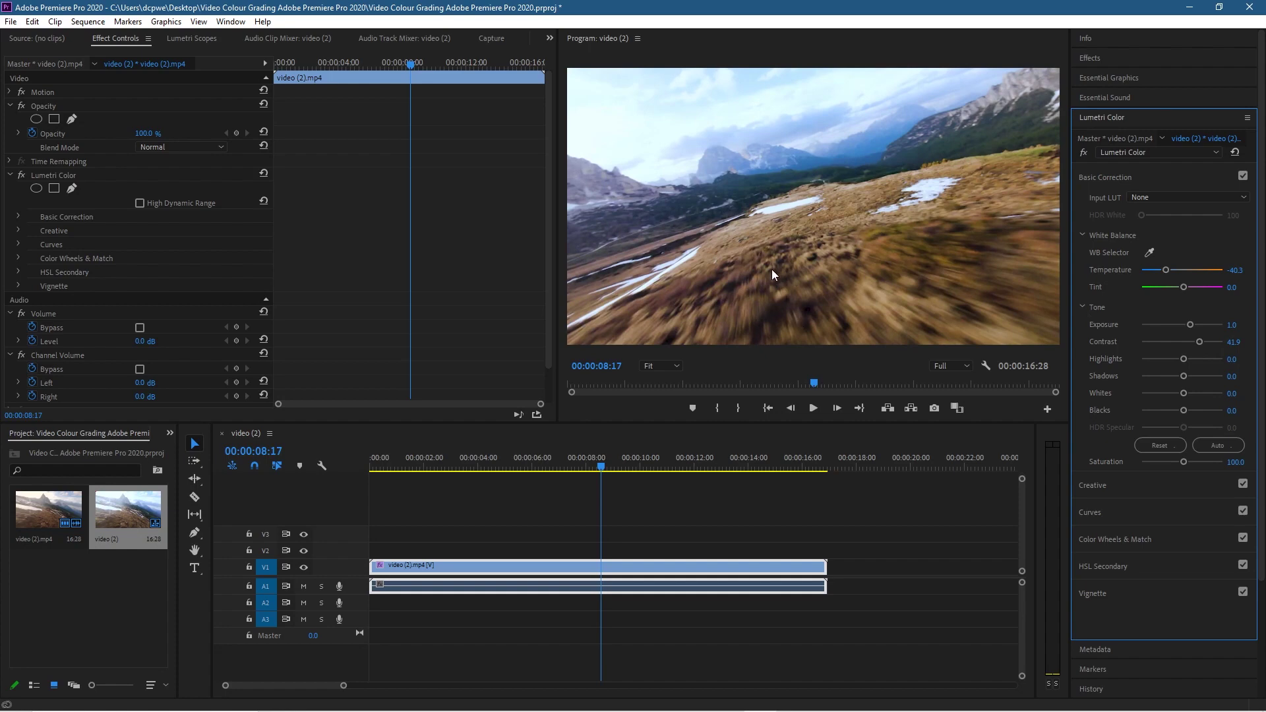
pyautogui.click(1244, 176)
pyautogui.click(1244, 176)
pyautogui.click(1243, 176)
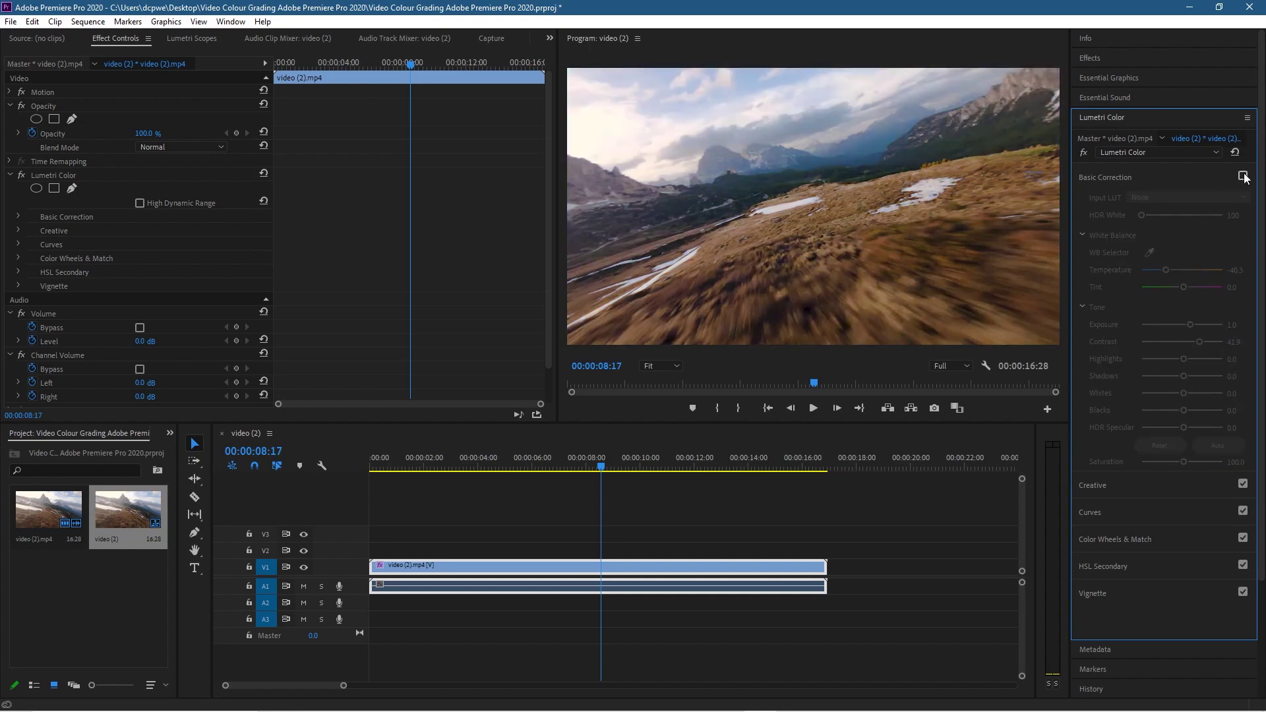
pyautogui.click(1243, 176)
pyautogui.click(1243, 176)
pyautogui.click(1244, 176)
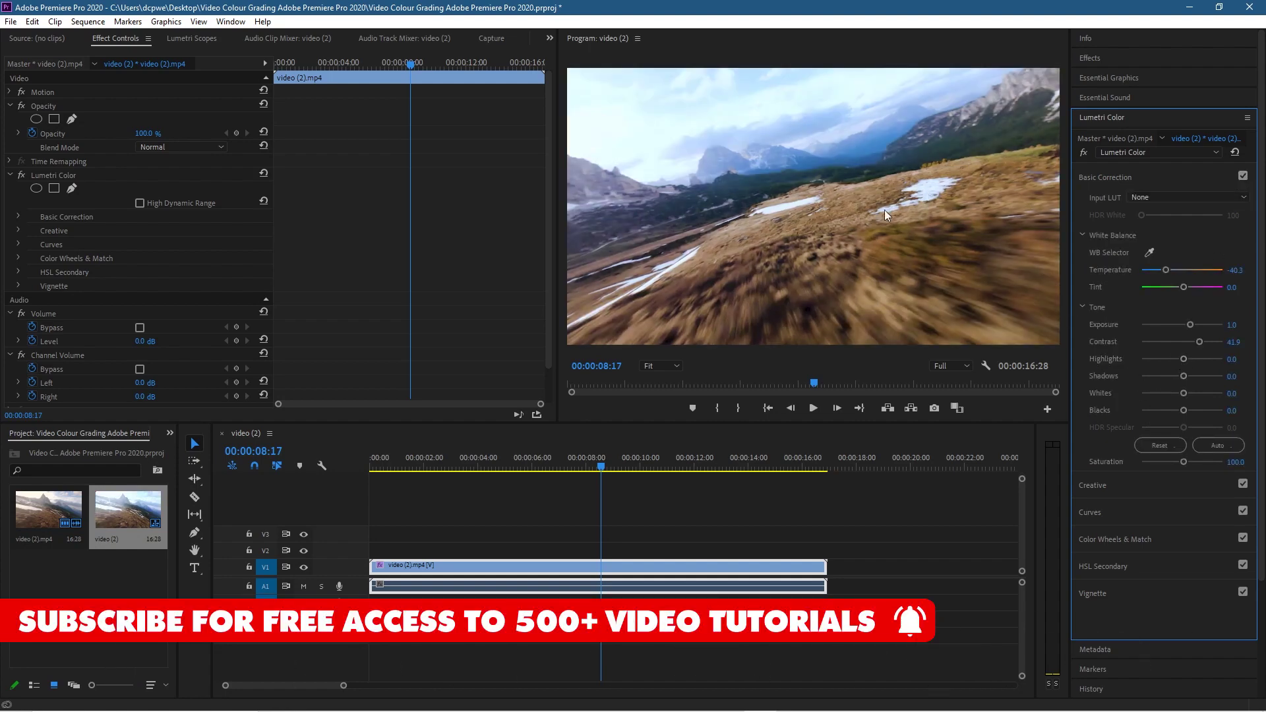
# After trying adjustments, reset both Highlights and Shadows to 0.0 by typing the values
pyautogui.moveTo(1184, 358)
pyautogui.mouseDown()
pyautogui.moveTo(1202, 363)
pyautogui.moveTo(1181, 362)
pyautogui.mouseUp()
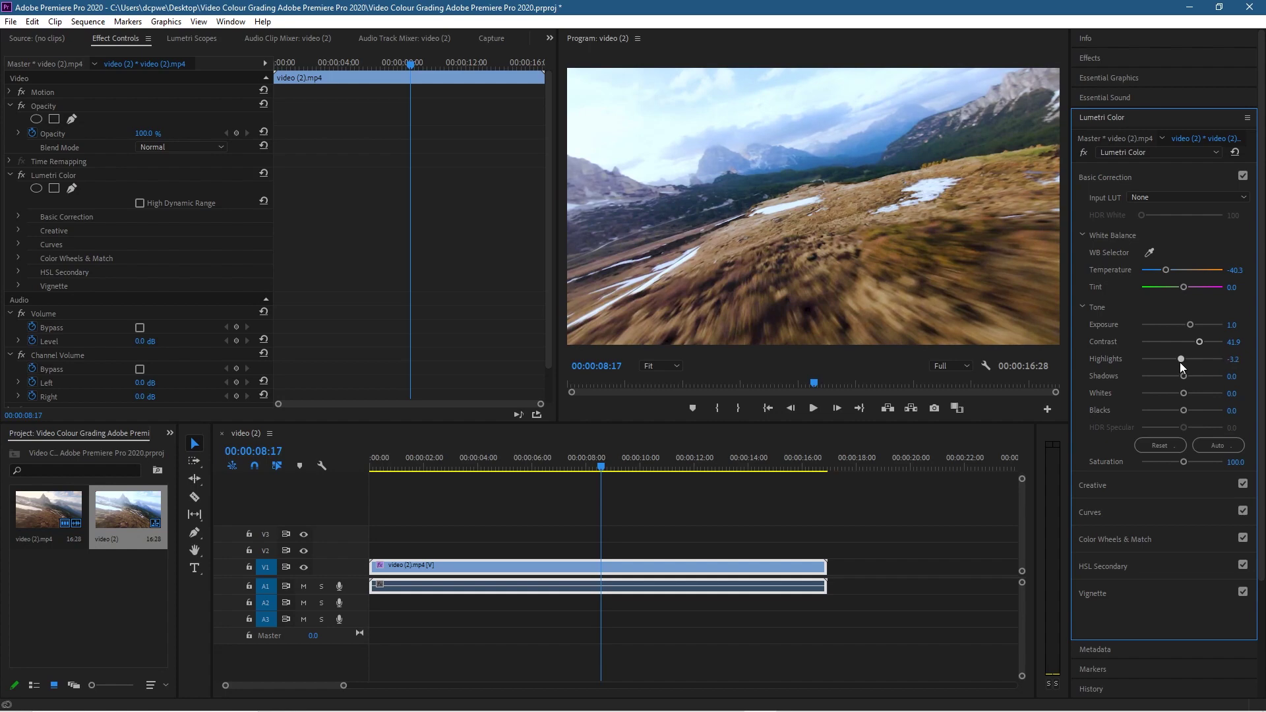
pyautogui.click(1236, 360)
pyautogui.write('0')
pyautogui.press('Return')
pyautogui.moveTo(1184, 377)
pyautogui.mouseDown()
pyautogui.moveTo(1211, 382)
pyautogui.moveTo(1154, 378)
pyautogui.moveTo(1200, 386)
pyautogui.moveTo(1156, 384)
pyautogui.moveTo(1181, 381)
pyautogui.mouseUp()
pyautogui.moveTo(1180, 375)
pyautogui.mouseDown()
pyautogui.moveTo(1194, 377)
pyautogui.moveTo(1164, 374)
pyautogui.moveTo(1177, 374)
pyautogui.mouseUp()
pyautogui.click(1235, 376)
pyautogui.write('0')
pyautogui.press('Return')
# Lift Whites to 3.2 and deepen Blacks to -67.7
pyautogui.moveTo(1184, 393)
pyautogui.mouseDown()
pyautogui.moveTo(1206, 398)
pyautogui.moveTo(1168, 395)
pyautogui.moveTo(1182, 398)
pyautogui.mouseUp()
pyautogui.moveTo(1184, 410); pyautogui.dragTo(1156, 412)
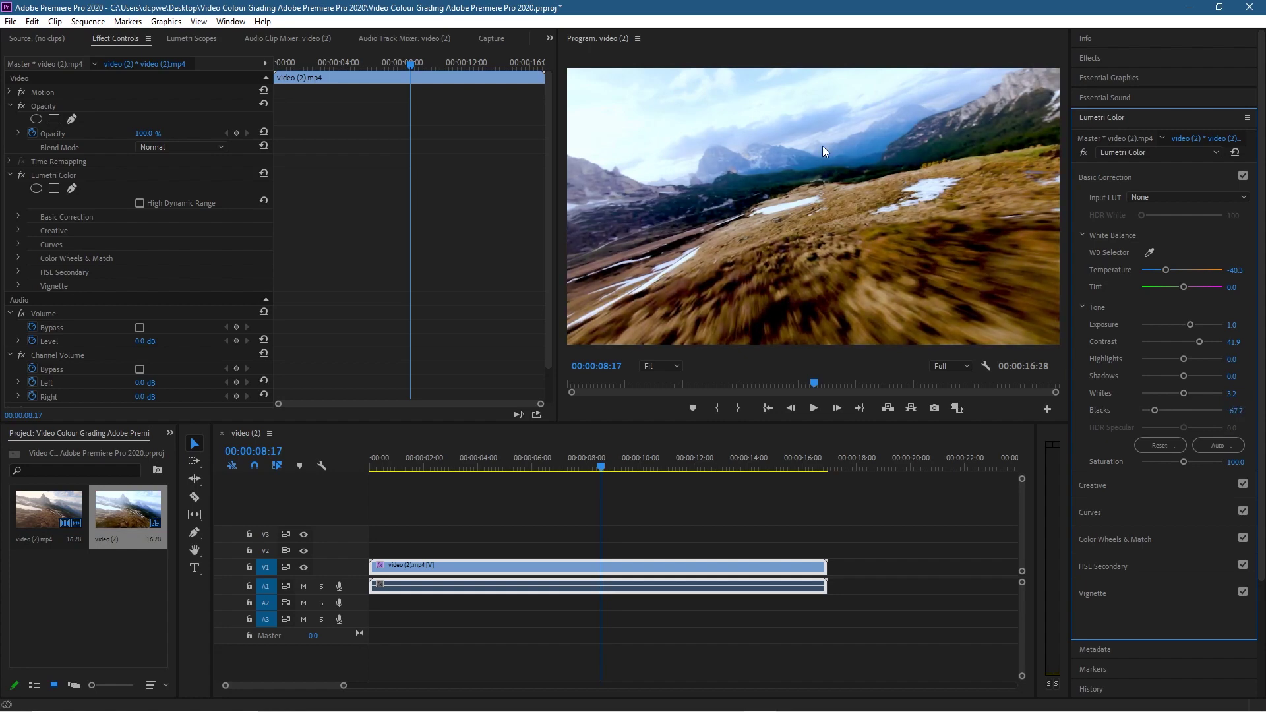
pyautogui.moveTo(597, 466); pyautogui.dragTo(544, 497)
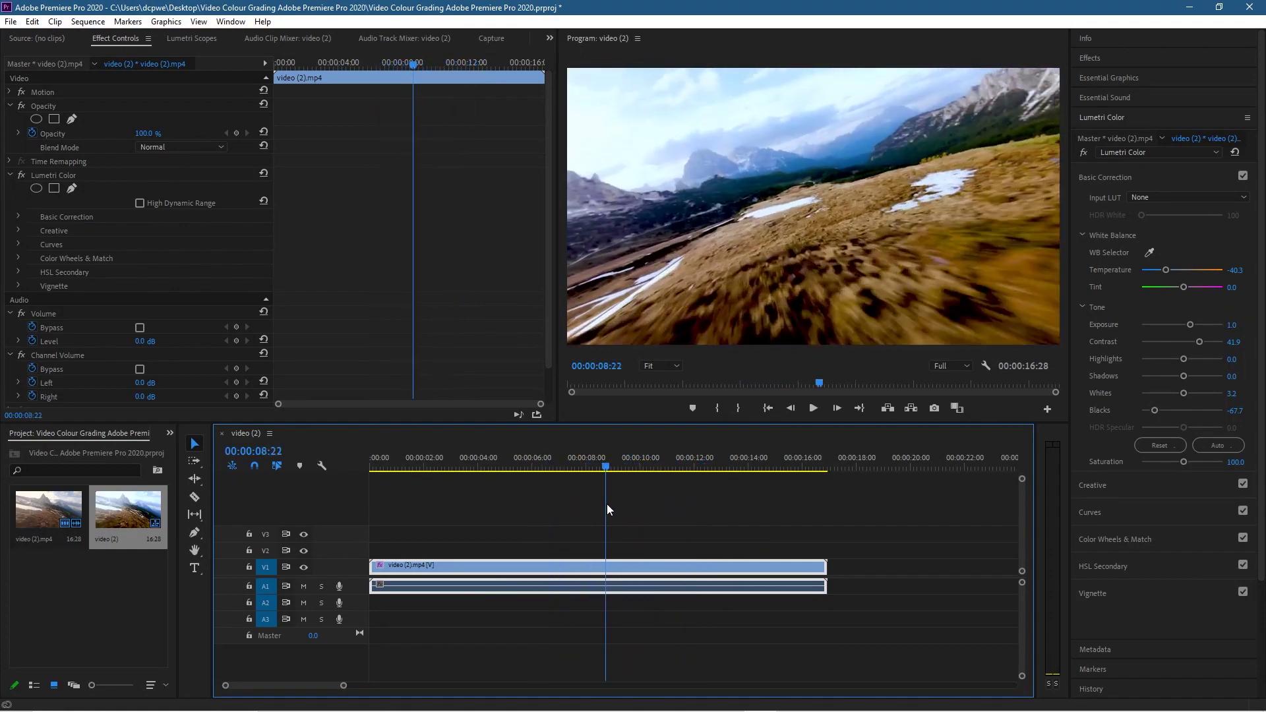
# Ease Blacks back to -62.9 and boost Saturation to 127.4
pyautogui.press('j')
pyautogui.press('l')
pyautogui.press('l')
pyautogui.press('j')
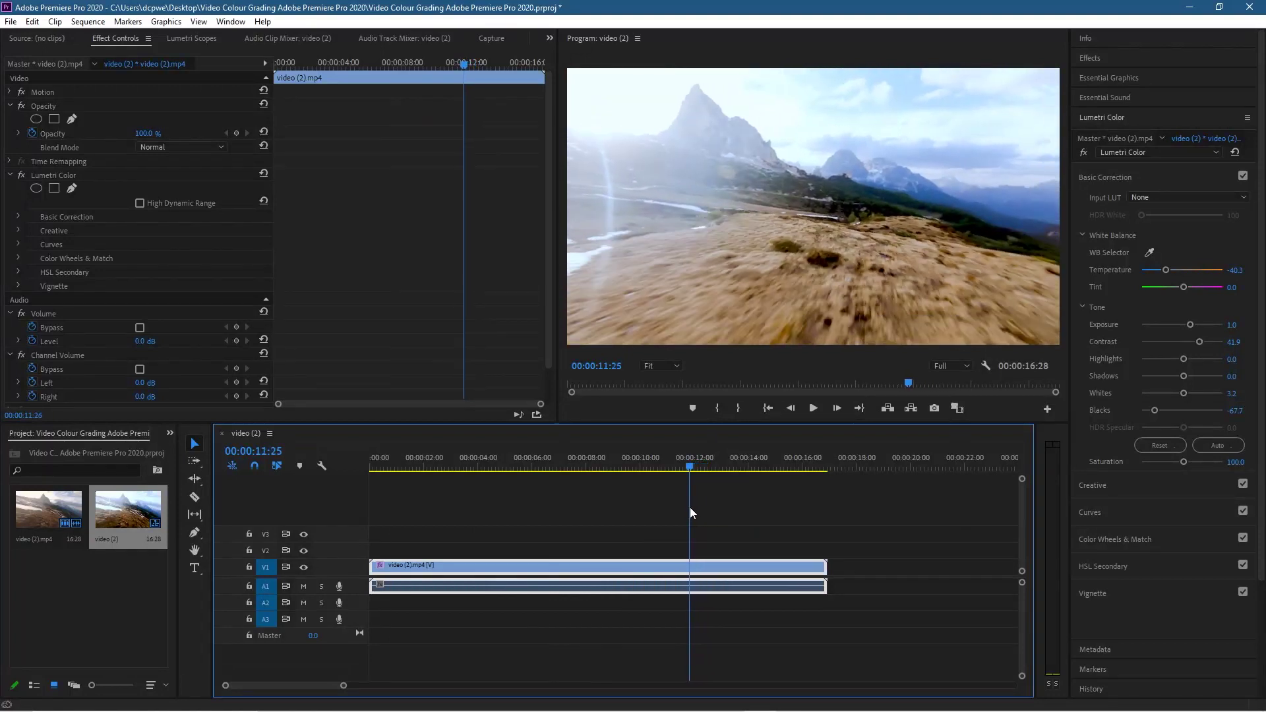
pyautogui.moveTo(1154, 411)
pyautogui.mouseDown()
pyautogui.moveTo(1183, 417)
pyautogui.moveTo(1136, 418)
pyautogui.moveTo(1156, 422)
pyautogui.mouseUp()
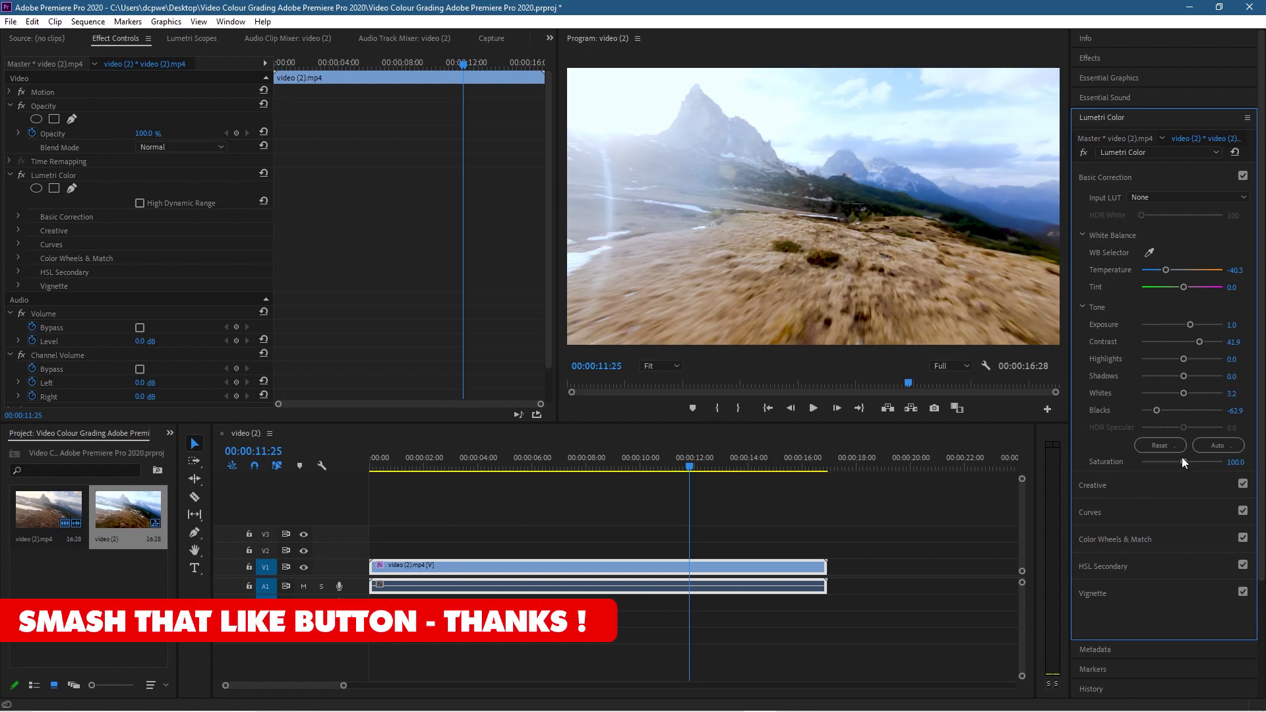
pyautogui.moveTo(1197, 467)
pyautogui.mouseDown()
pyautogui.moveTo(1215, 468)
pyautogui.moveTo(1177, 467)
pyautogui.moveTo(1198, 470)
pyautogui.mouseUp()
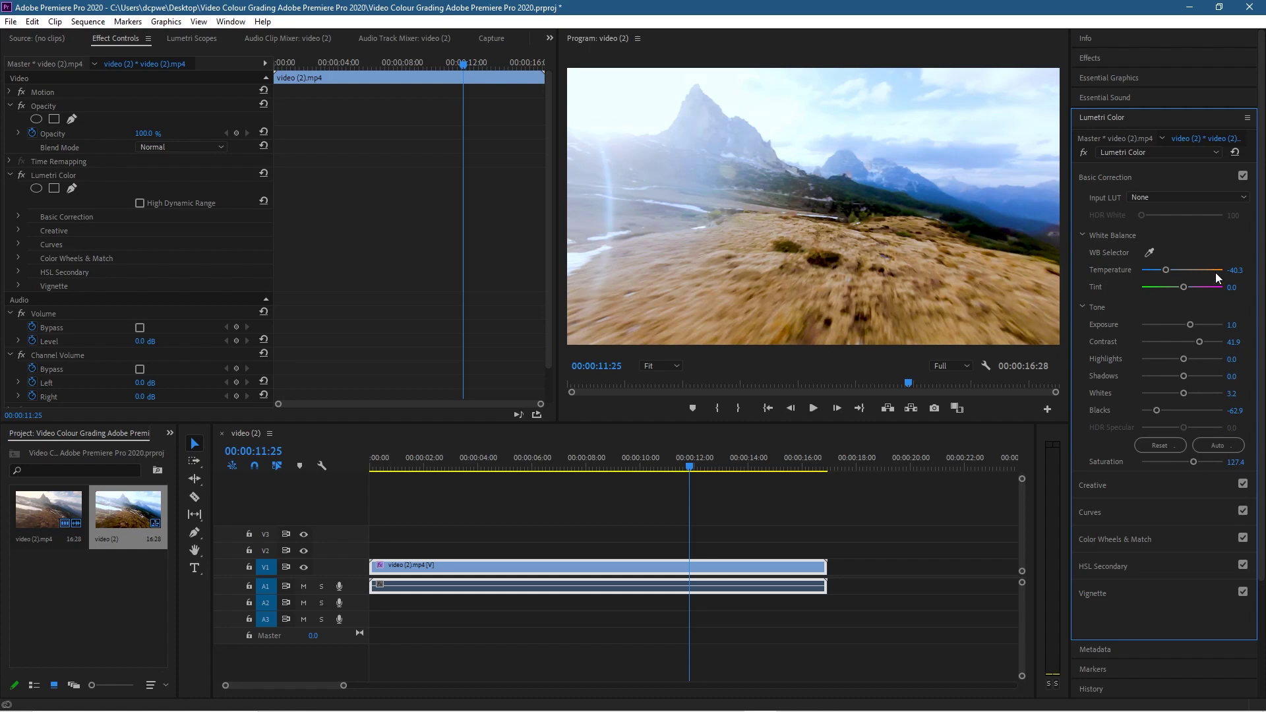
# Toggle Basic Correction to compare, leave it on, then start lowering Contrast
pyautogui.click(1244, 176)
pyautogui.click(1245, 177)
pyautogui.click(1245, 176)
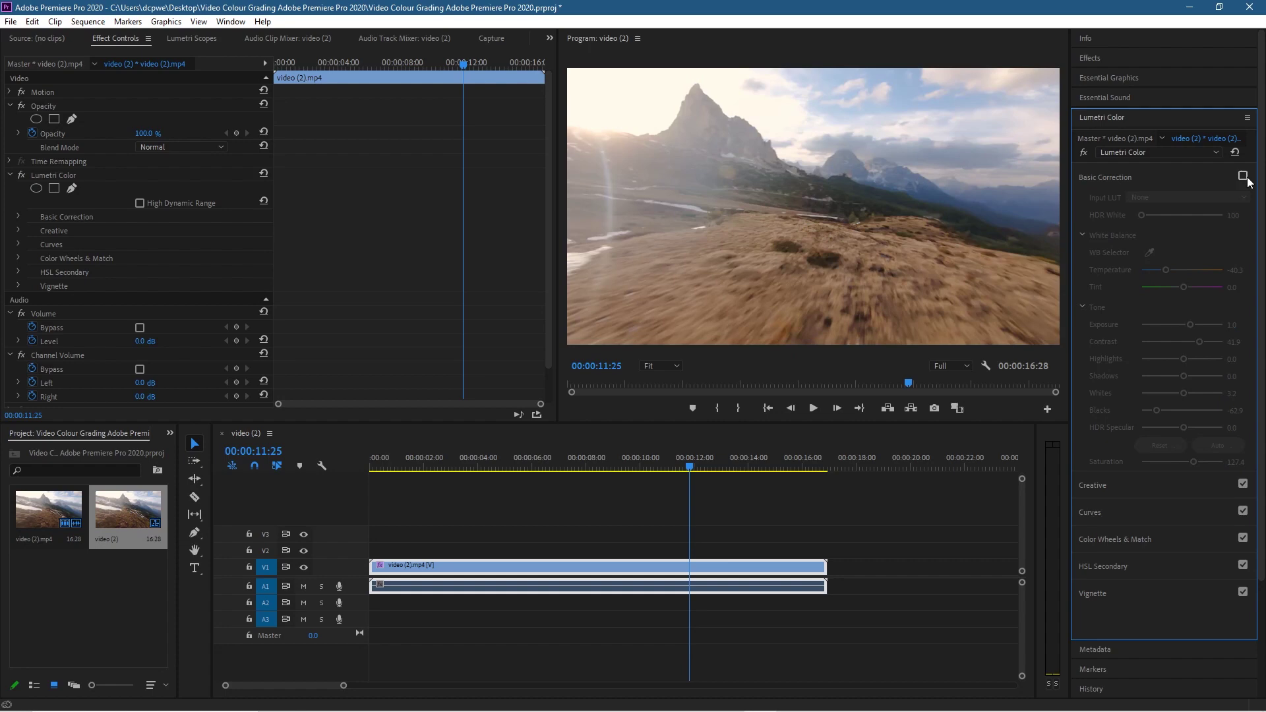
pyautogui.click(1245, 177)
pyautogui.click(1244, 177)
pyautogui.click(1245, 177)
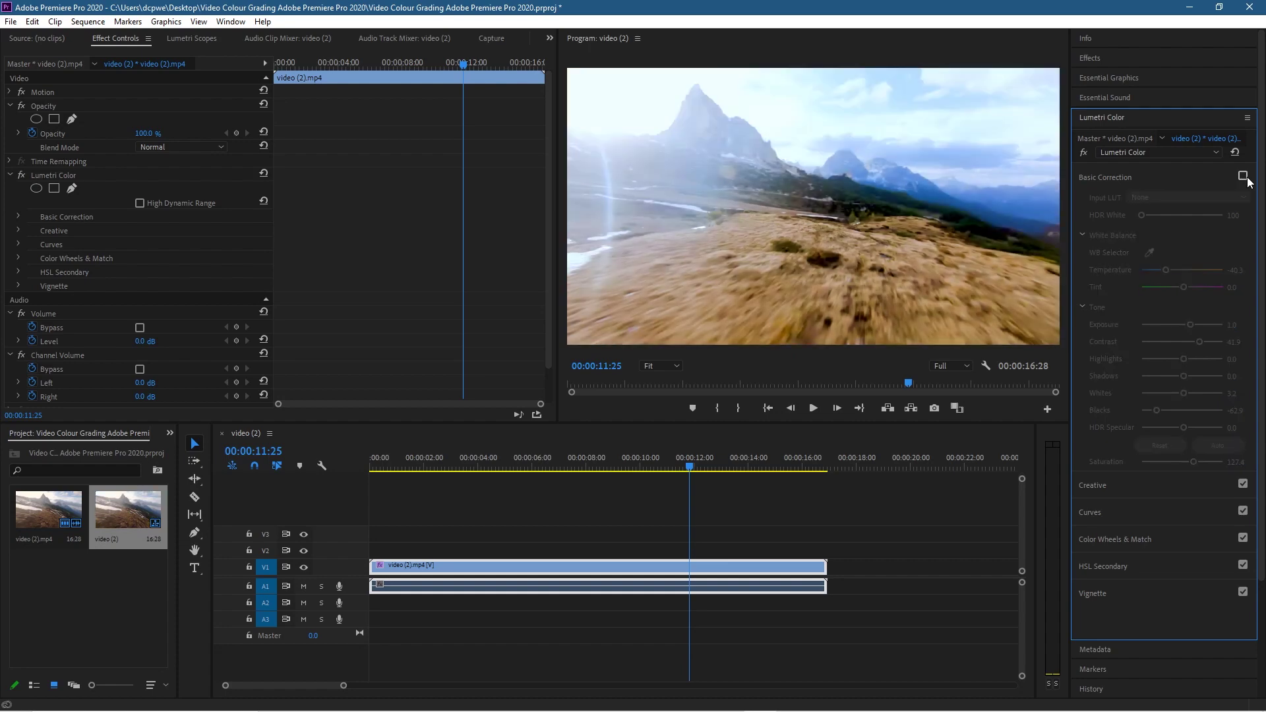
pyautogui.click(1244, 177)
pyautogui.click(1244, 177)
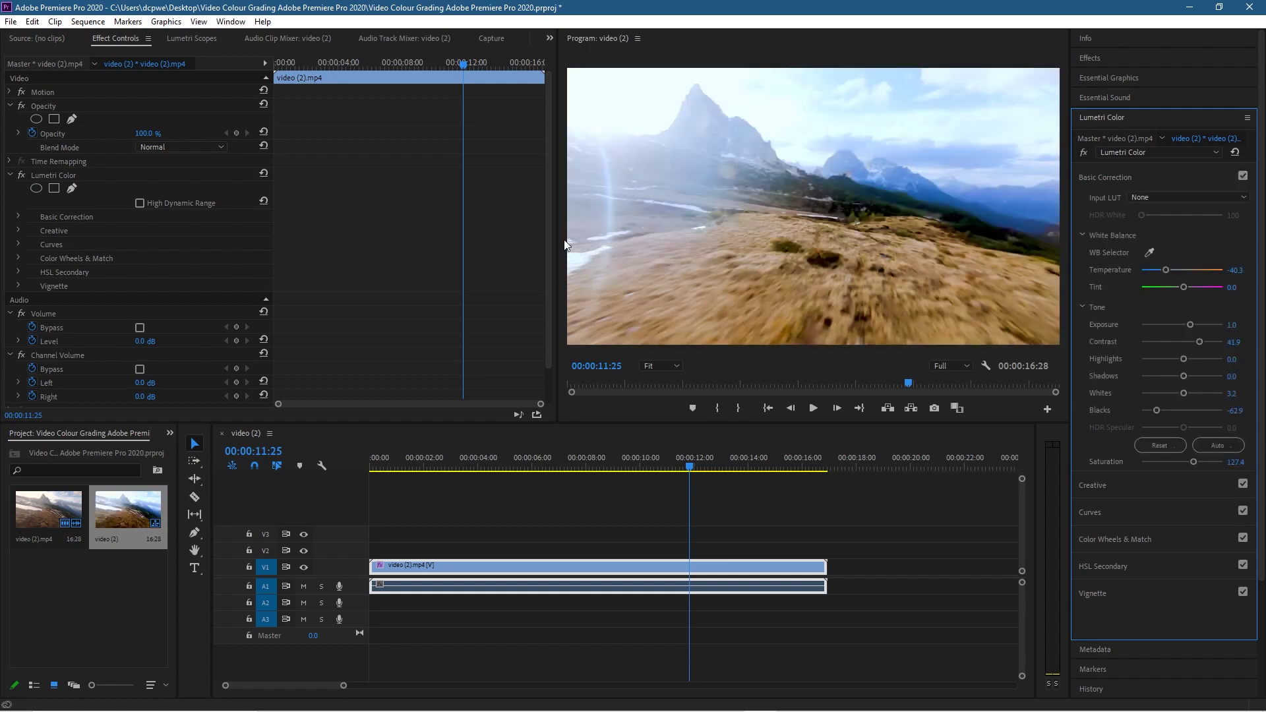
pyautogui.moveTo(1194, 344)
pyautogui.mouseDown()
pyautogui.moveTo(1176, 343)
pyautogui.moveTo(1190, 333)
pyautogui.mouseUp()
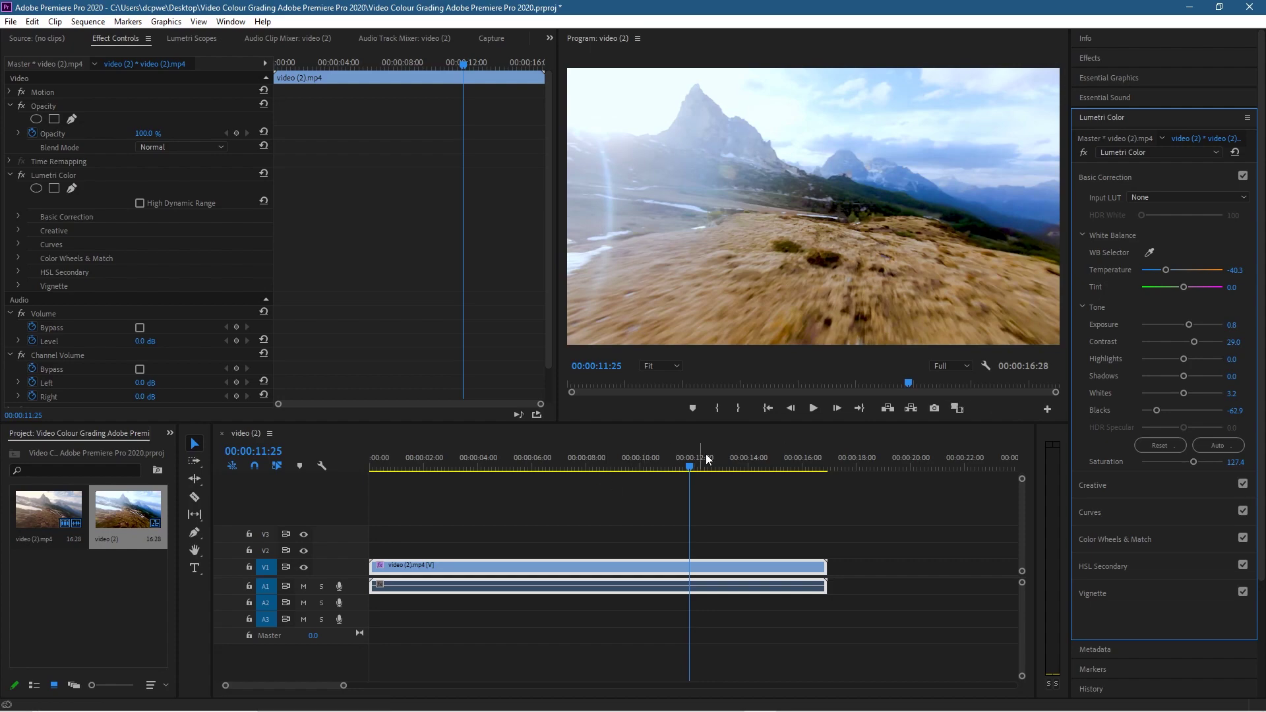
# Move the playhead back to 00:00:05:01 and switch Basic Correction off
pyautogui.moveTo(715, 469); pyautogui.dragTo(506, 525)
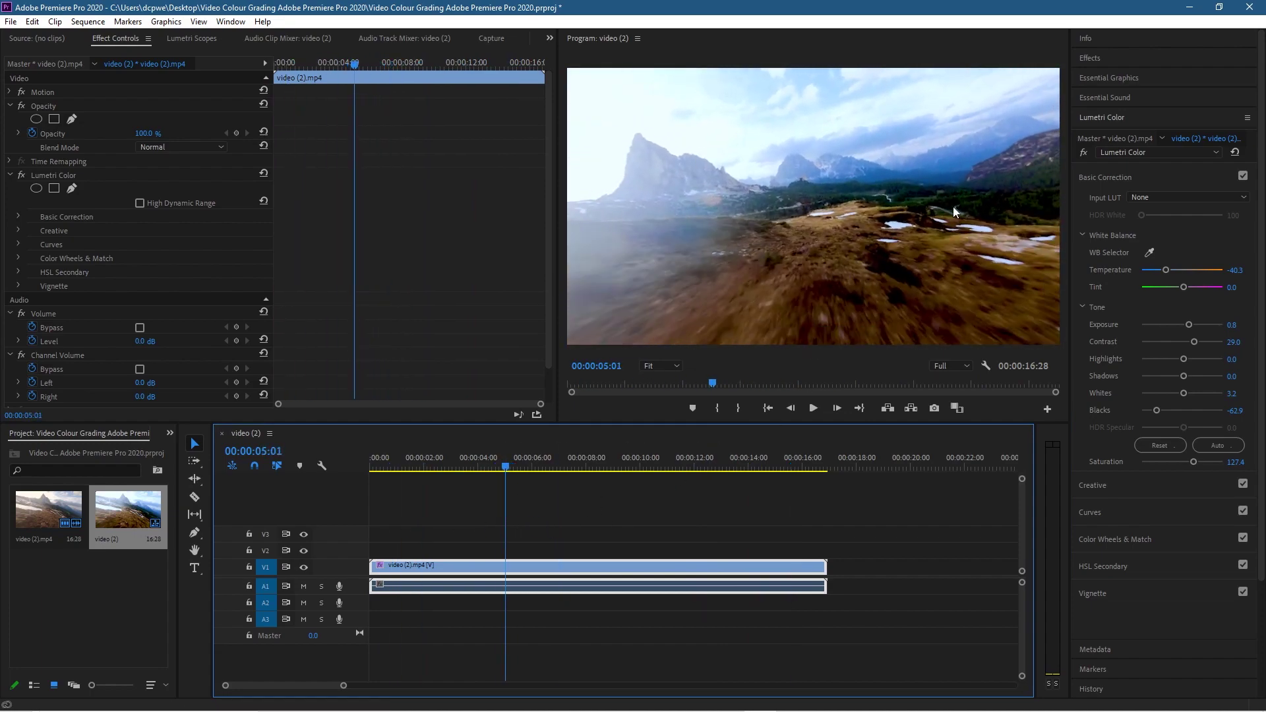
pyautogui.click(1243, 176)
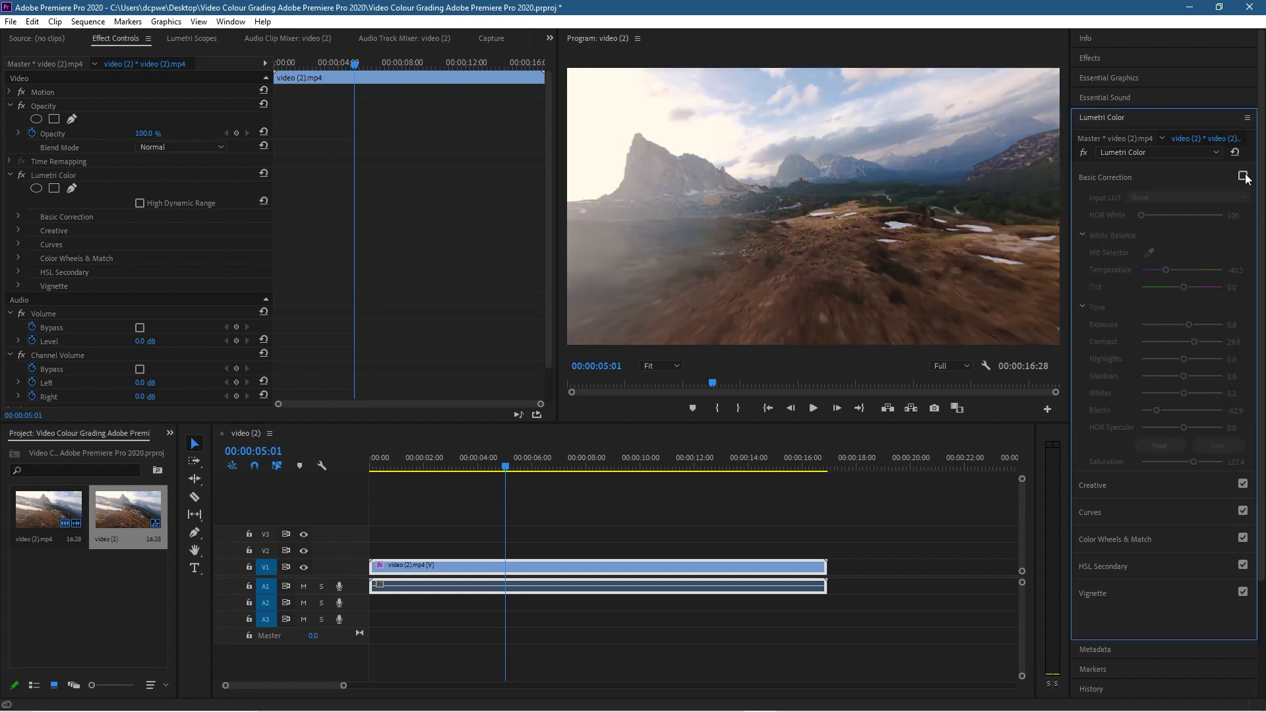
# Play the clip toggling Basic Correction, stop at 00:00:15:15 with it on, and collapse the section
pyautogui.click(1243, 176)
pyautogui.click(1243, 176)
pyautogui.click(812, 408)
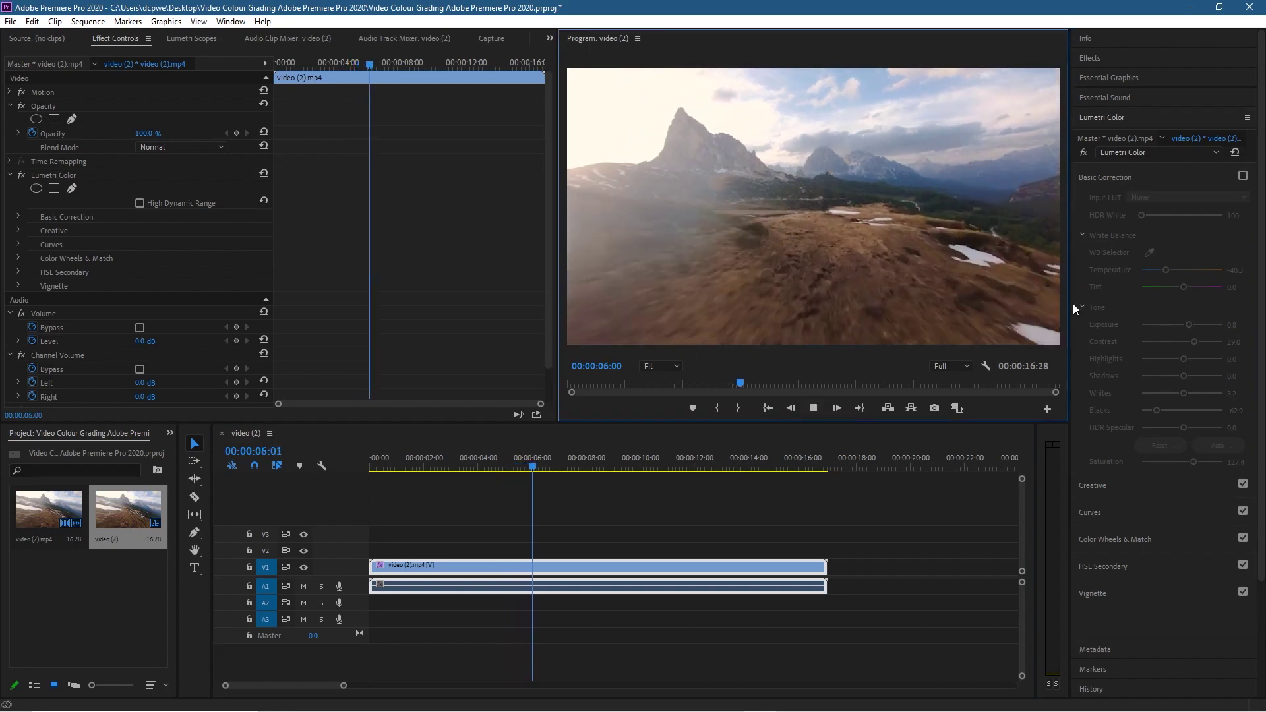
pyautogui.click(1243, 176)
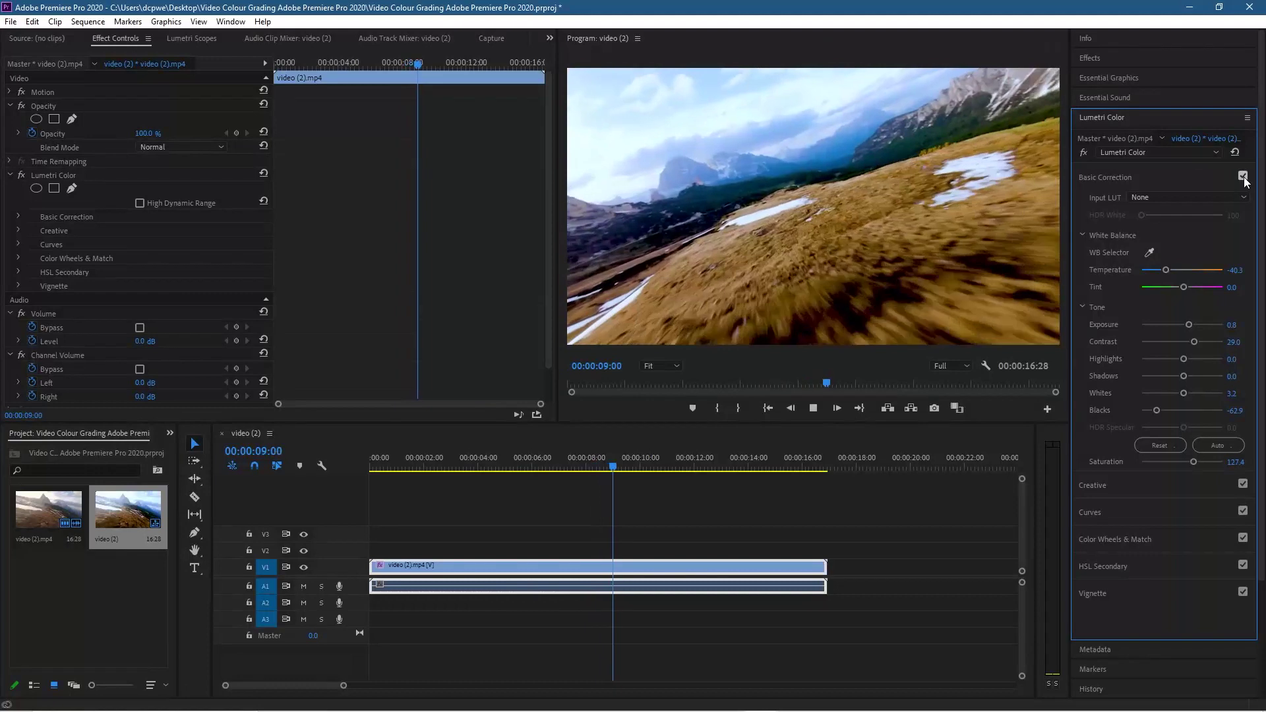
pyautogui.click(1243, 176)
pyautogui.click(1243, 176)
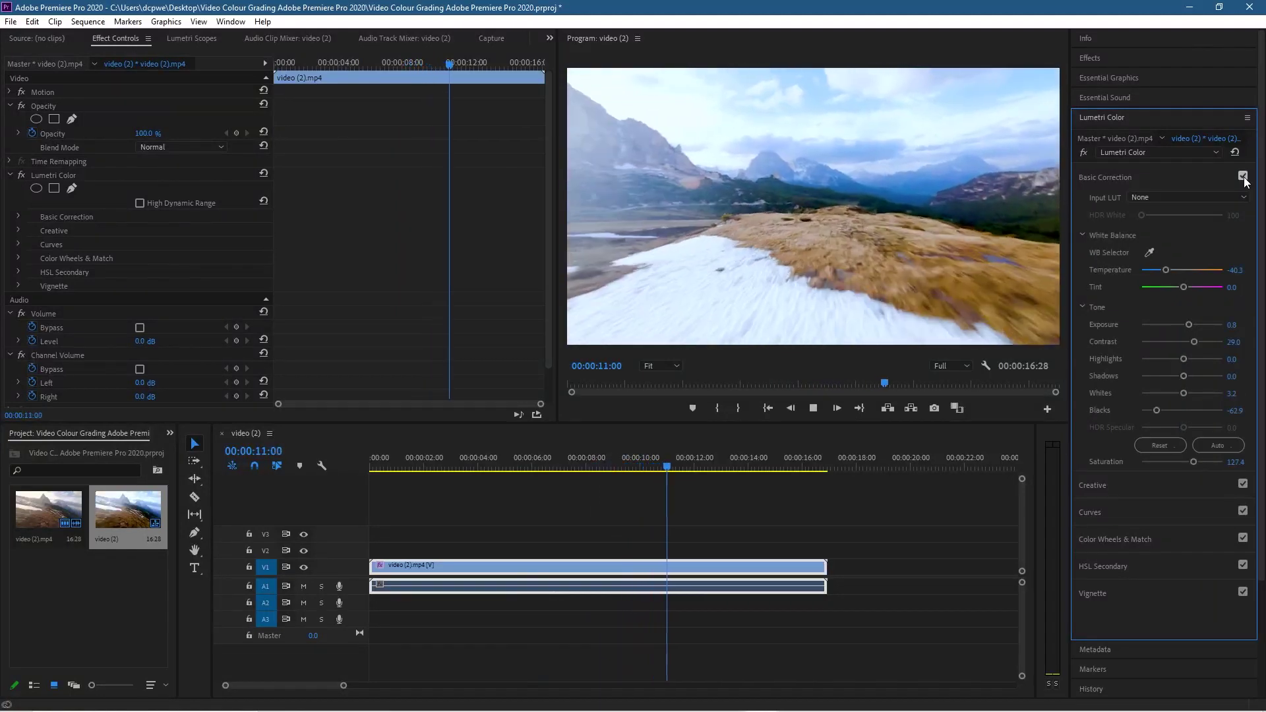
pyautogui.click(1243, 176)
pyautogui.click(1243, 176)
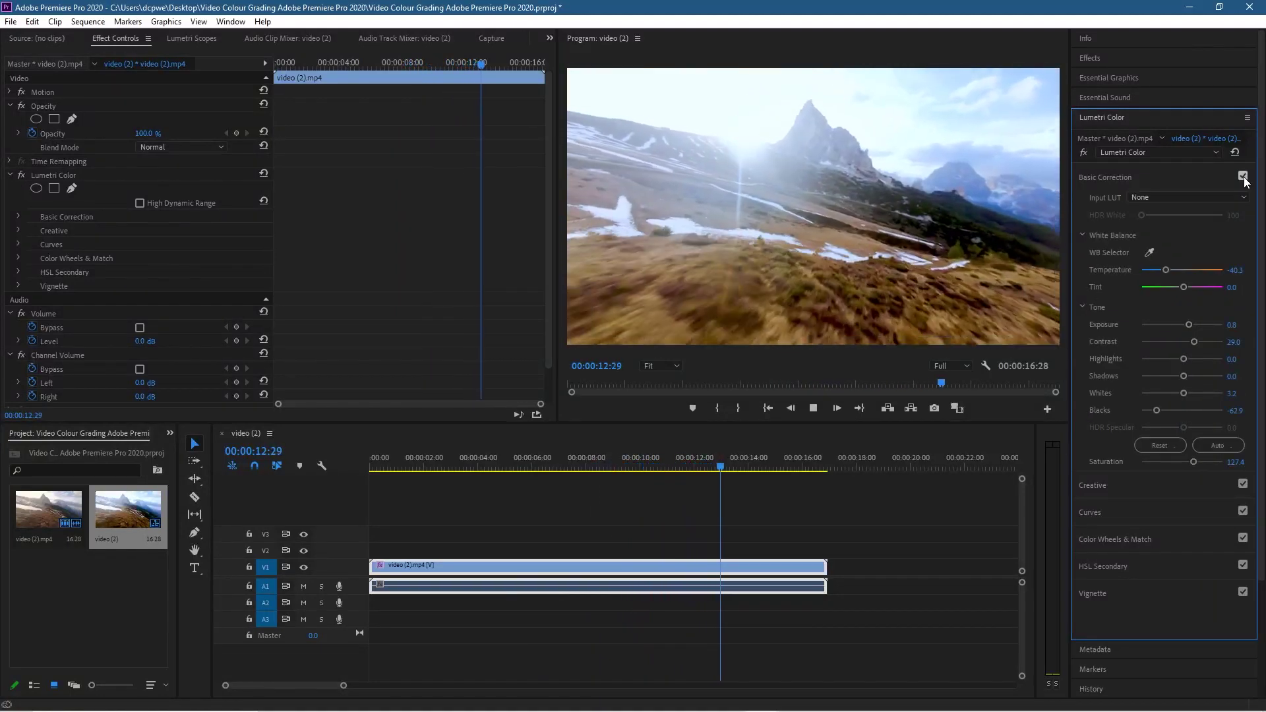
pyautogui.click(1243, 176)
pyautogui.click(1243, 176)
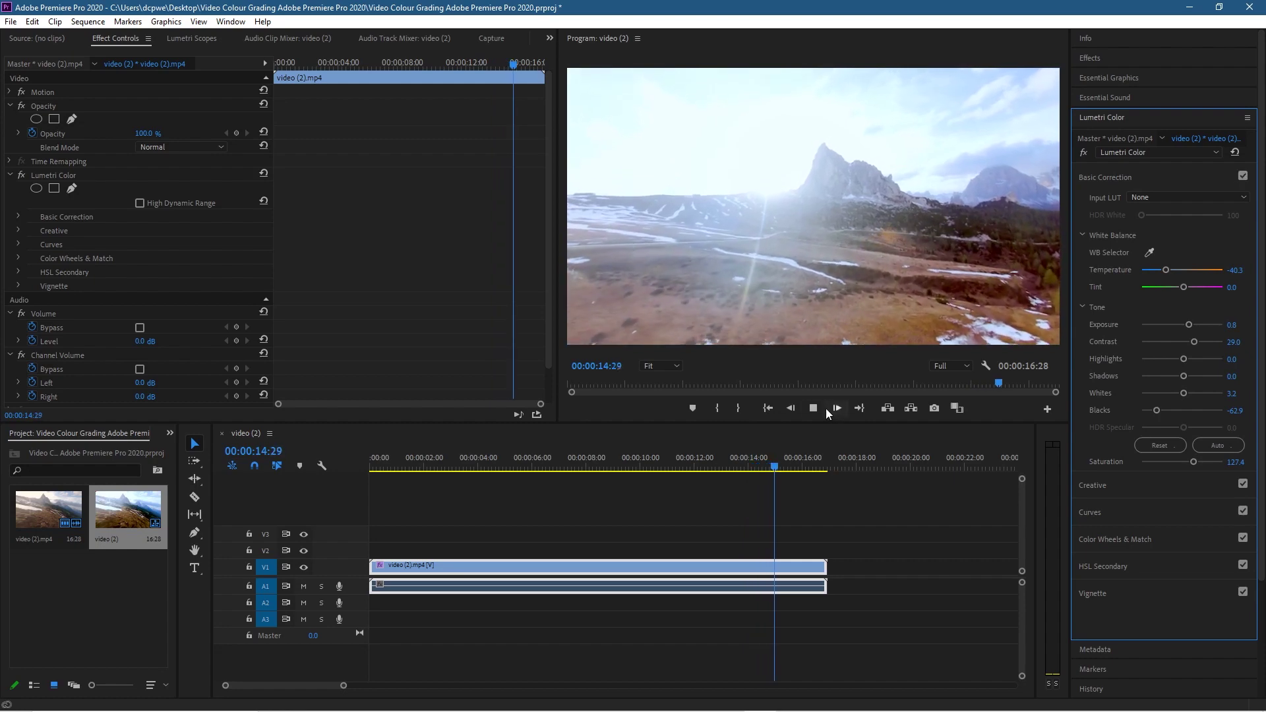
pyautogui.click(610, 304)
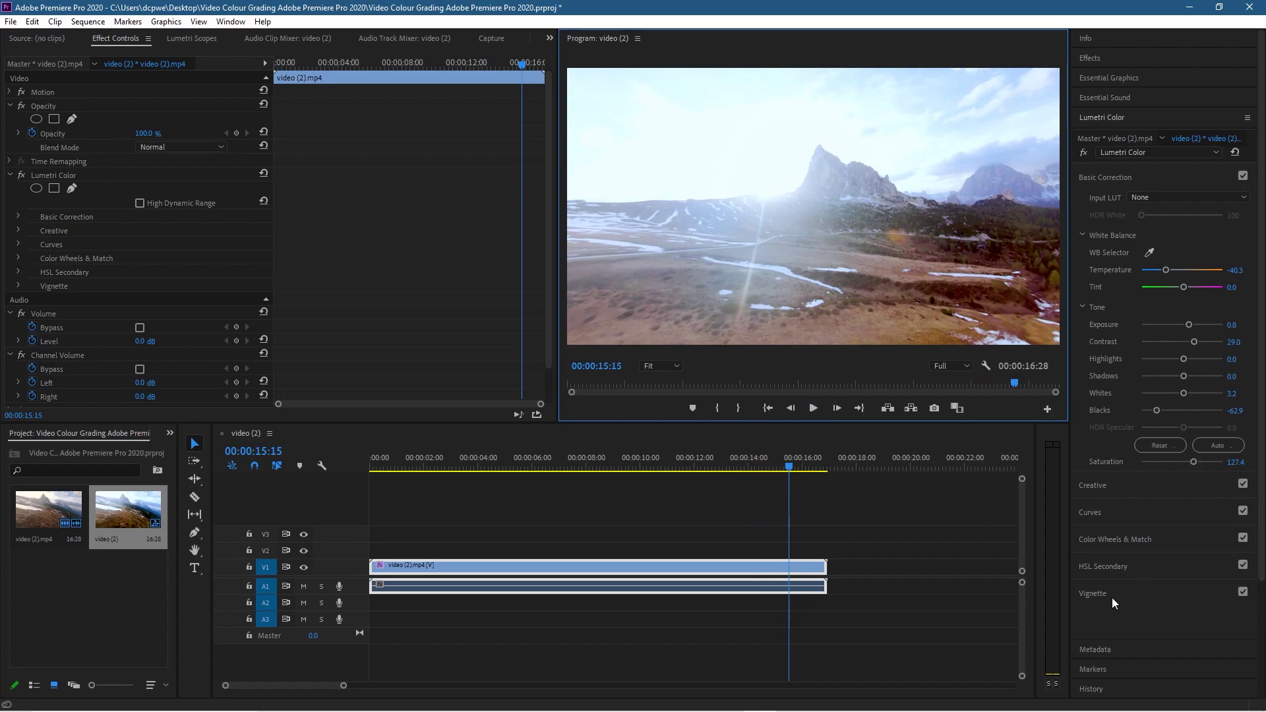
pyautogui.click(1110, 176)
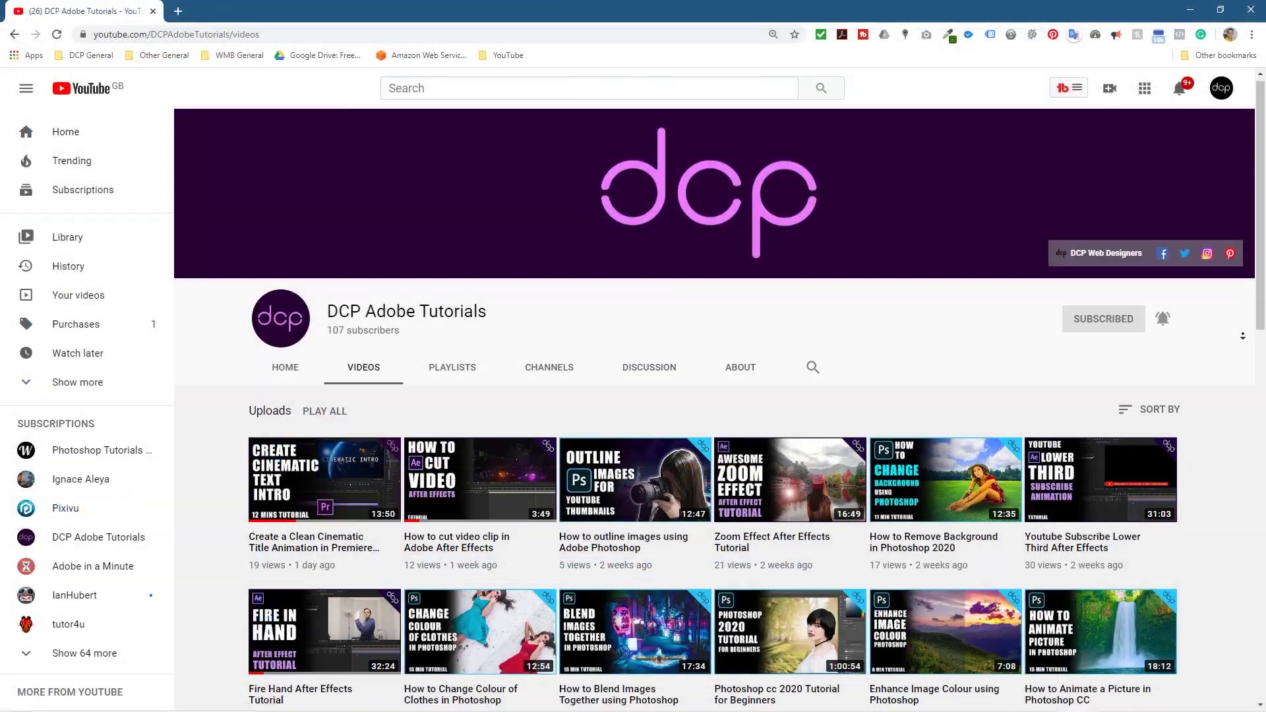
# Scroll down through the channel's Premiere, Photoshop and After Effects tutorial uploads
pyautogui.scroll(-2, 1242, 336)
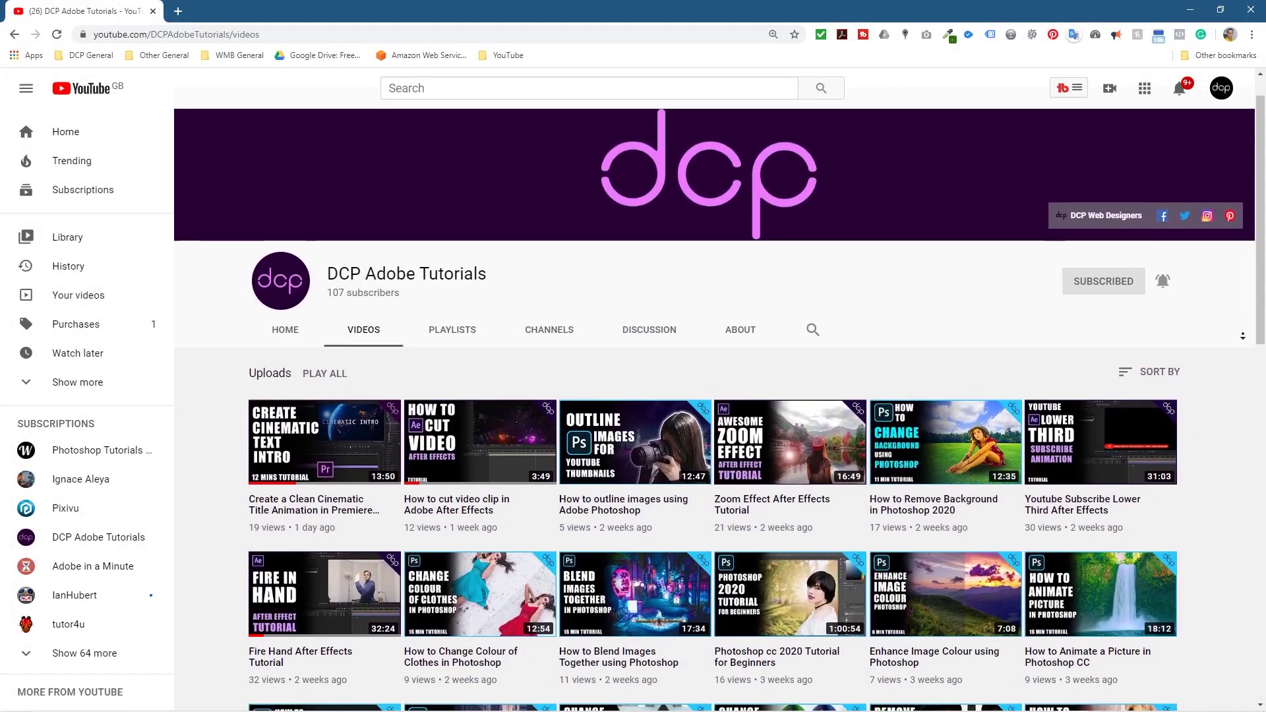
pyautogui.scroll(-2, 1242, 336)
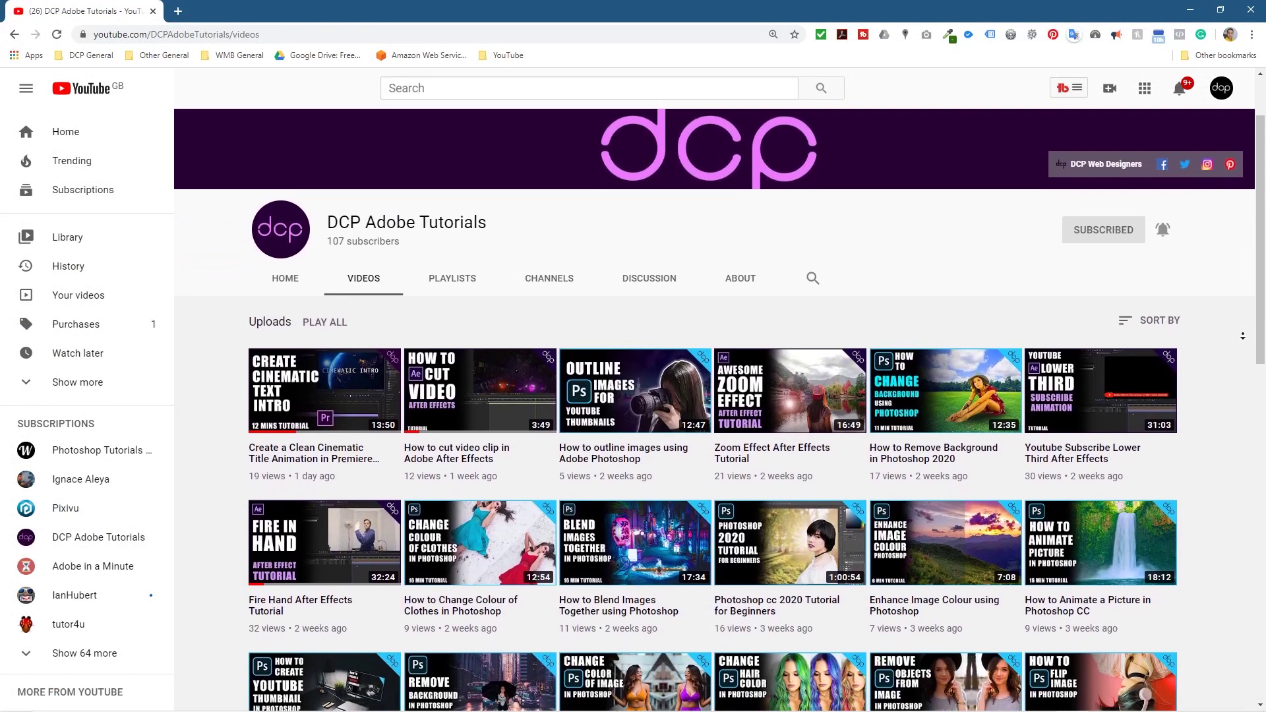
pyautogui.scroll(-2, 1242, 336)
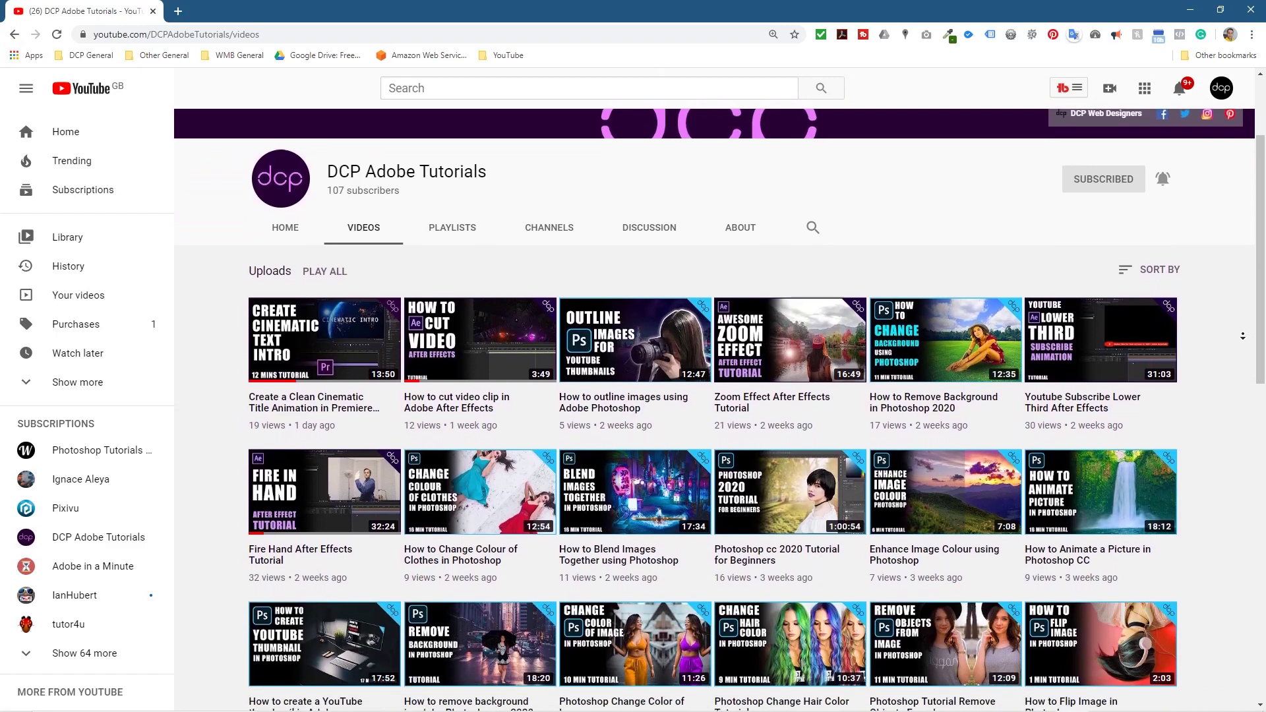
pyautogui.scroll(-2, 1242, 335)
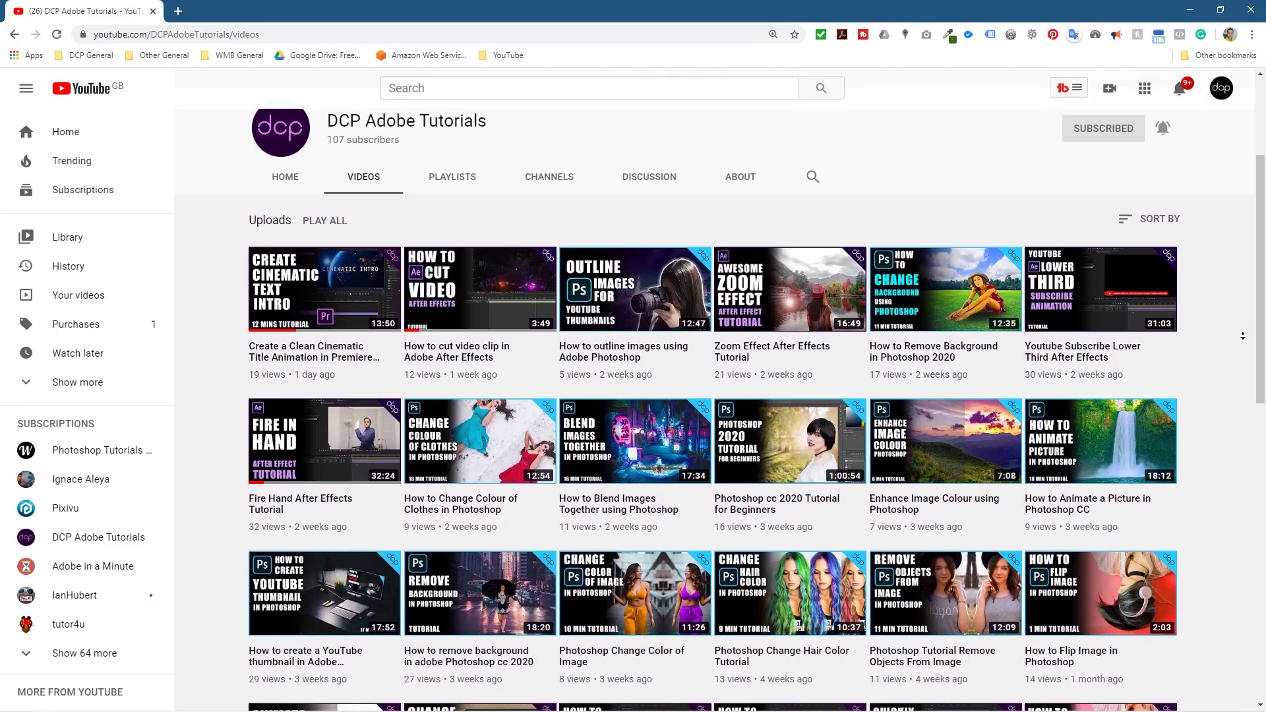
pyautogui.scroll(-2, 1242, 336)
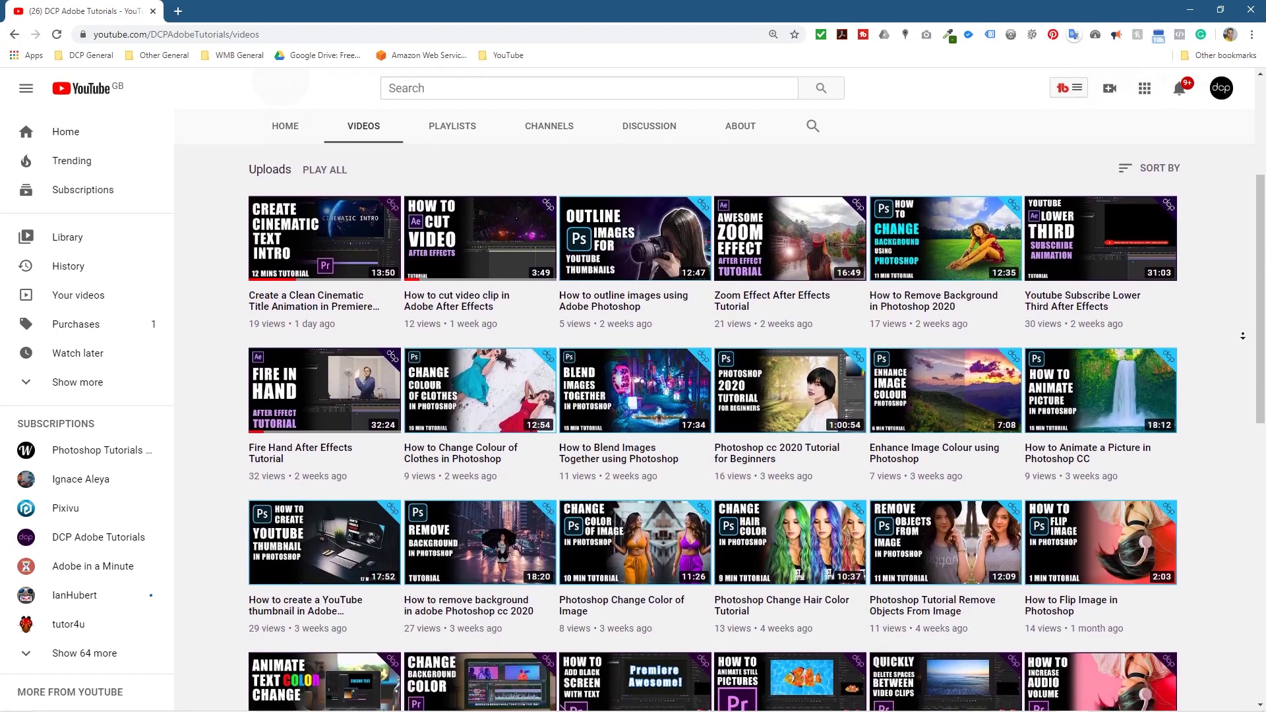
pyautogui.scroll(-2, 1243, 336)
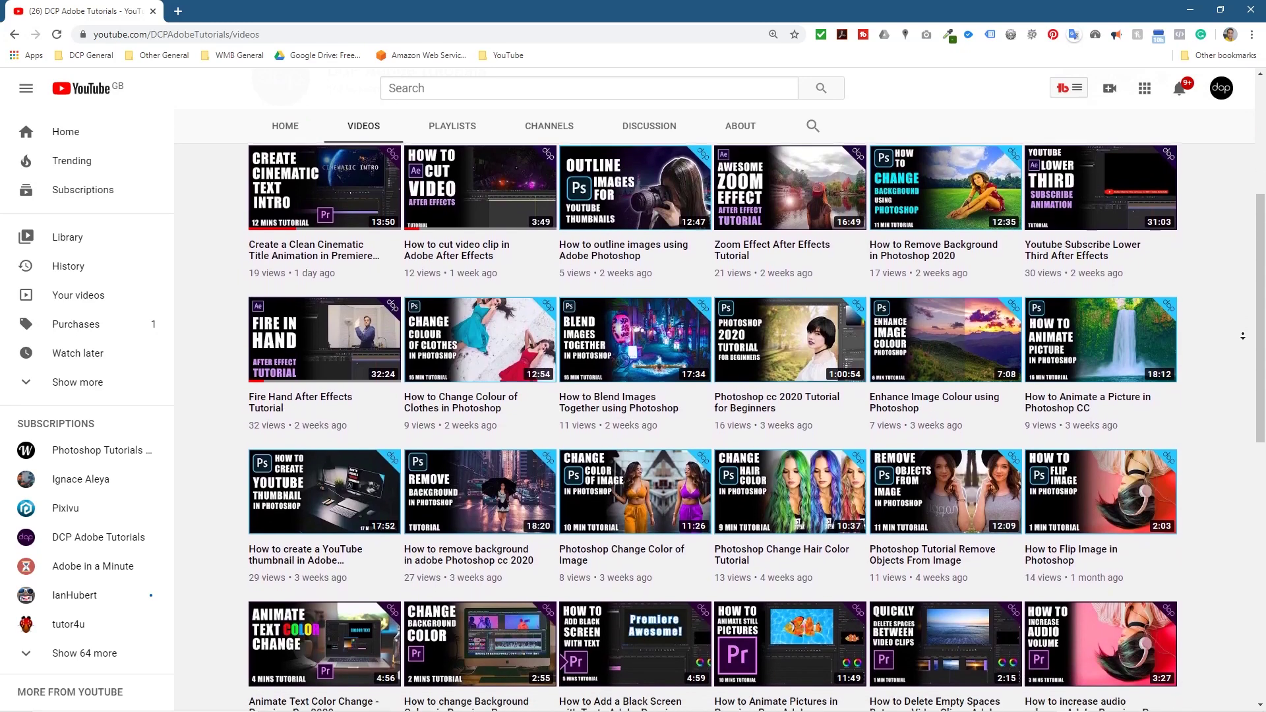
pyautogui.scroll(-2, 1242, 335)
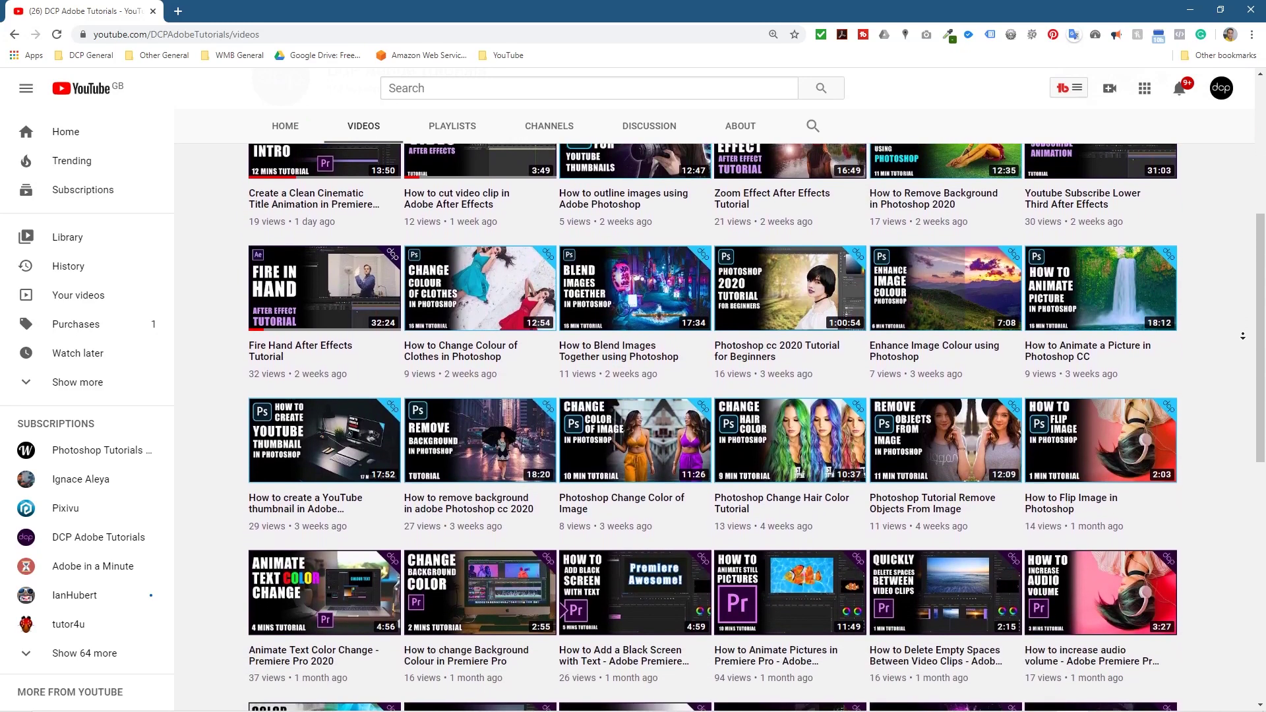
pyautogui.scroll(-2, 1243, 336)
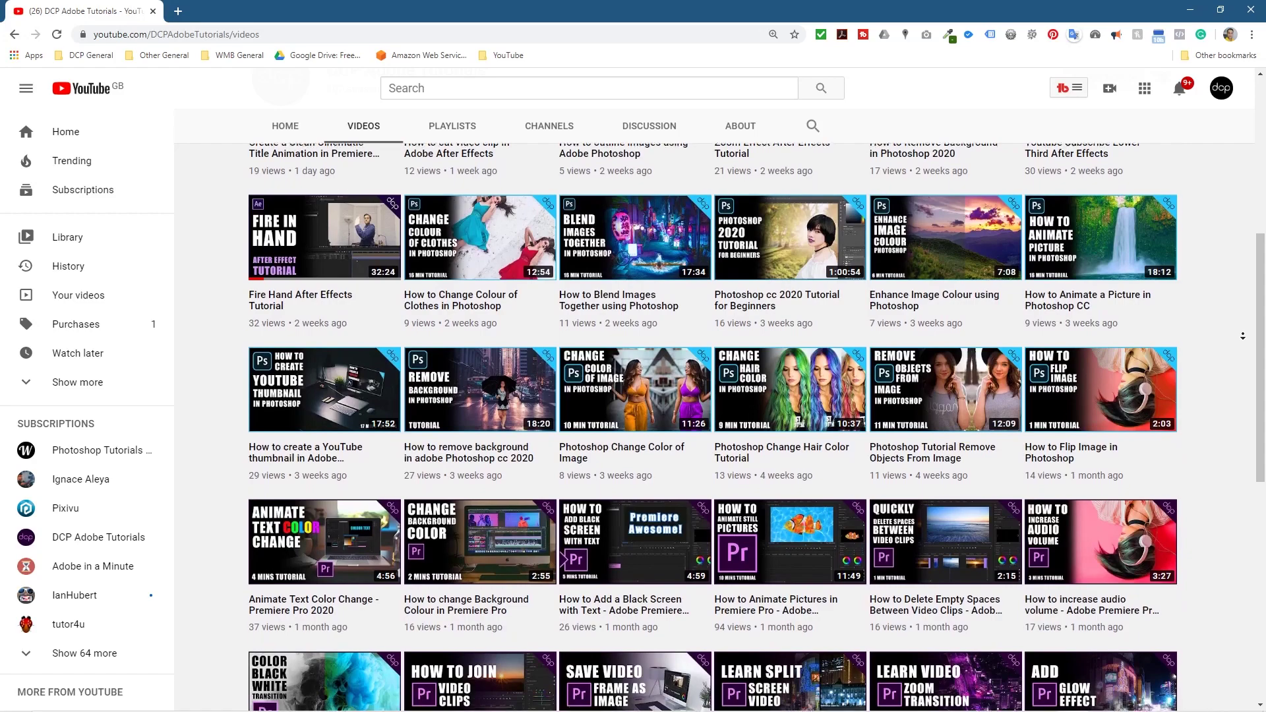
pyautogui.scroll(-2, 1242, 335)
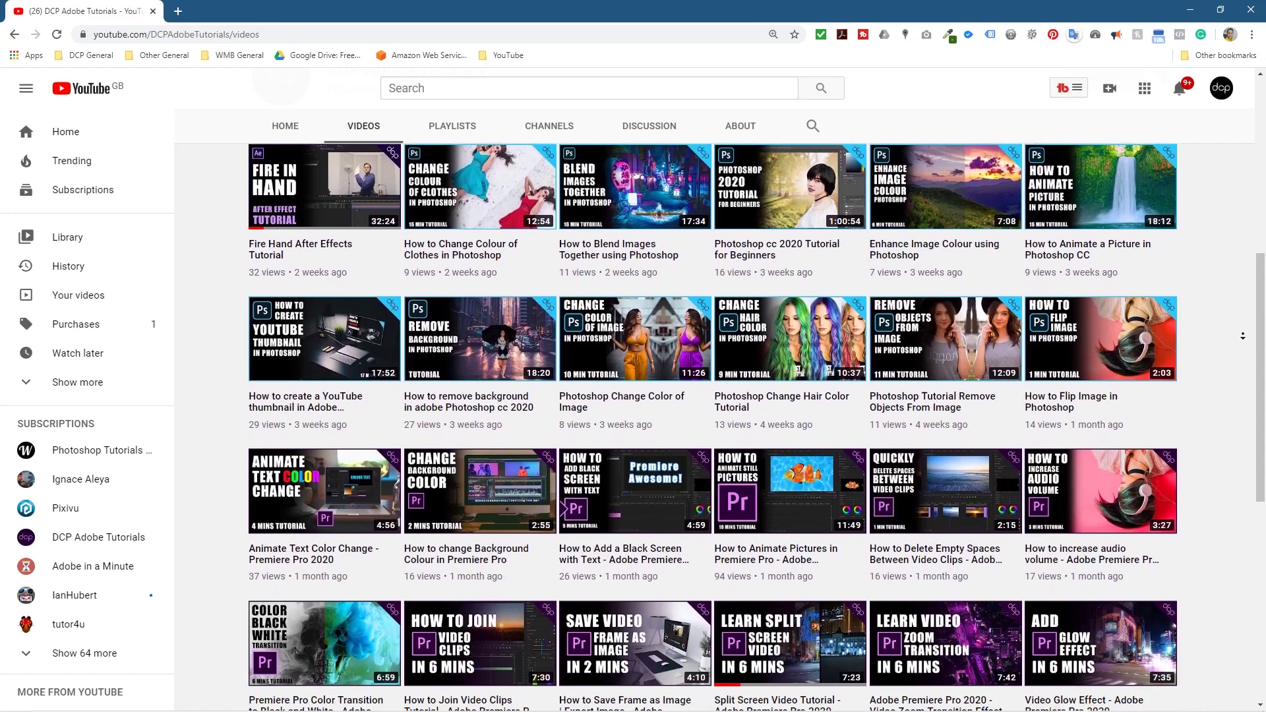
pyautogui.scroll(-2, 1242, 335)
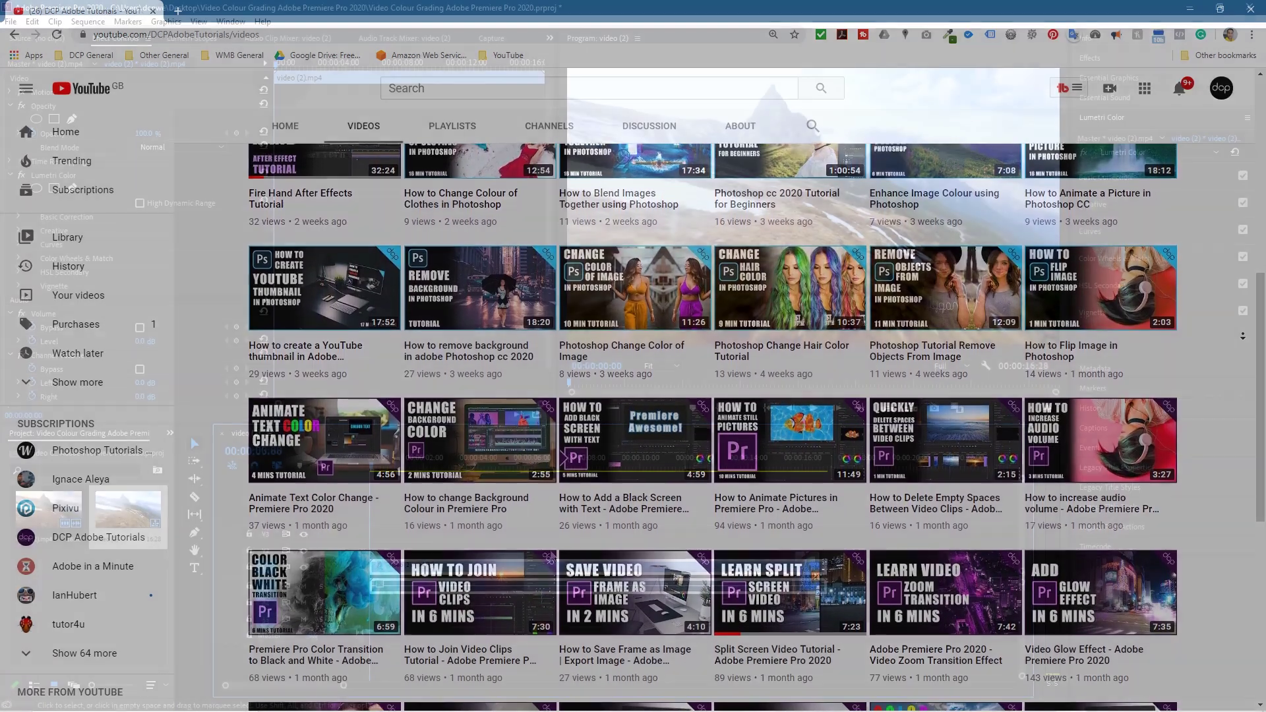